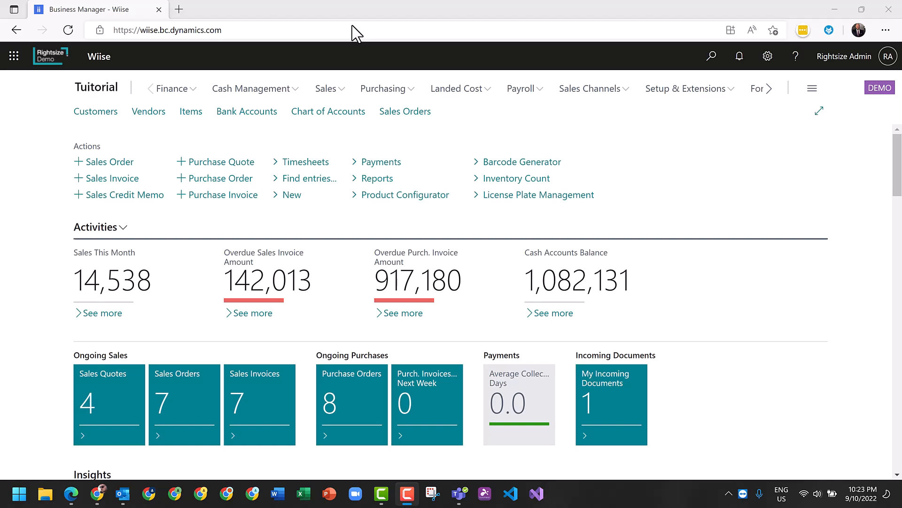
Step: Find the Deferral Templates page and review the existing templates, then return to the home page
{"action": "left_click", "coordinate": [716, 70]}
{"action": "type", "text": "def"}
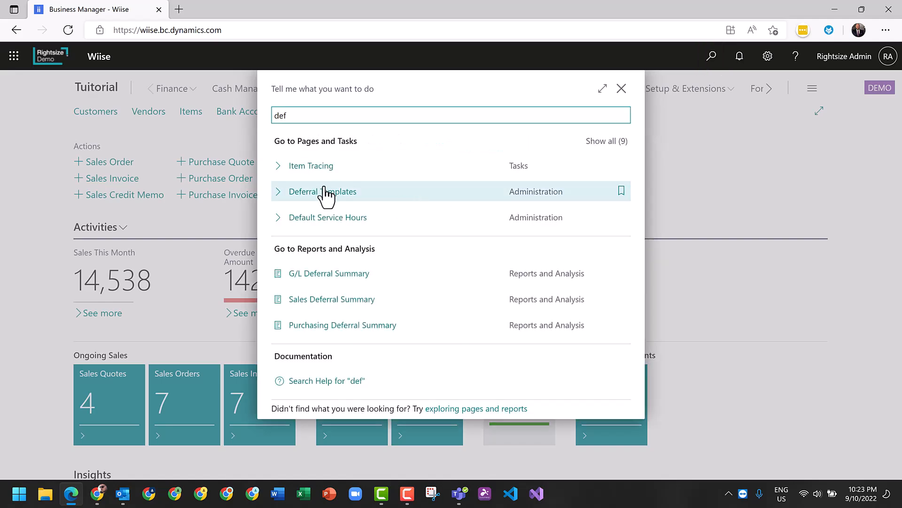
{"action": "left_click", "coordinate": [324, 193]}
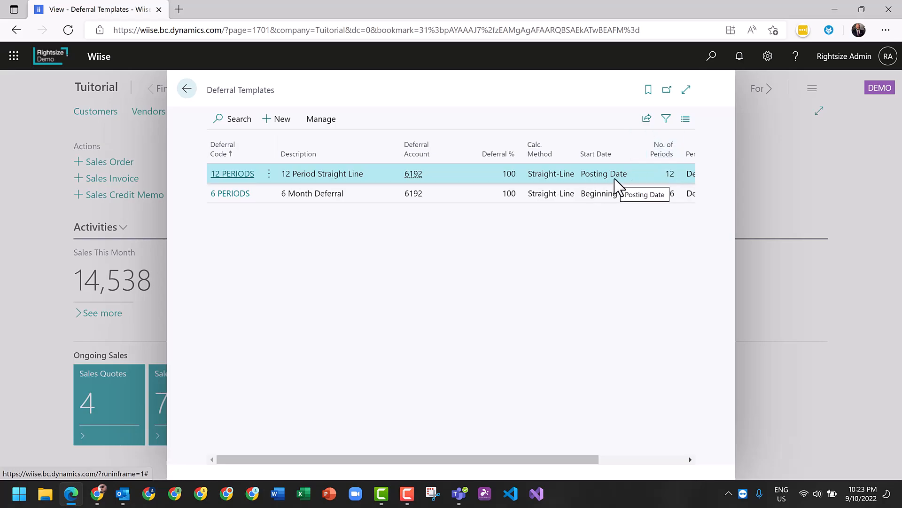
{"action": "key", "text": "Escape"}
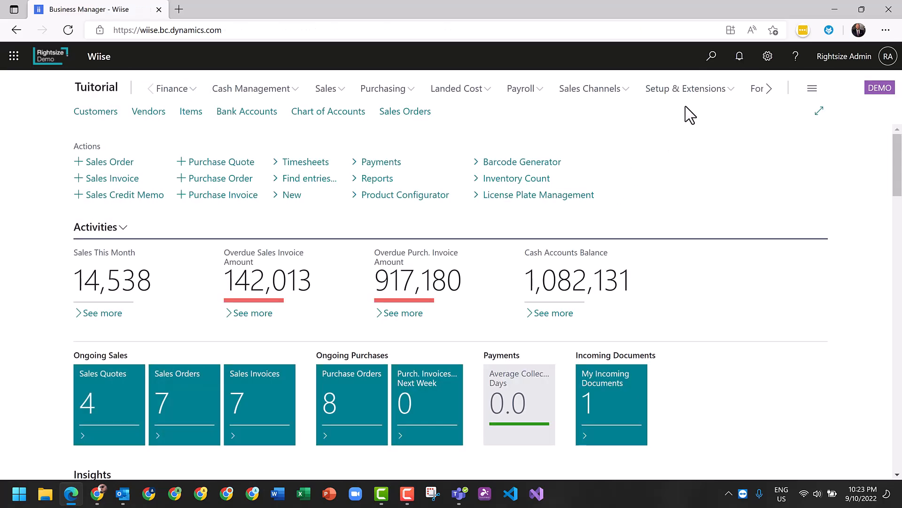
Step: Open the General Journals page by searching for "gen jour" and set the first line's account to the Software G/L account
{"action": "left_click", "coordinate": [717, 59]}
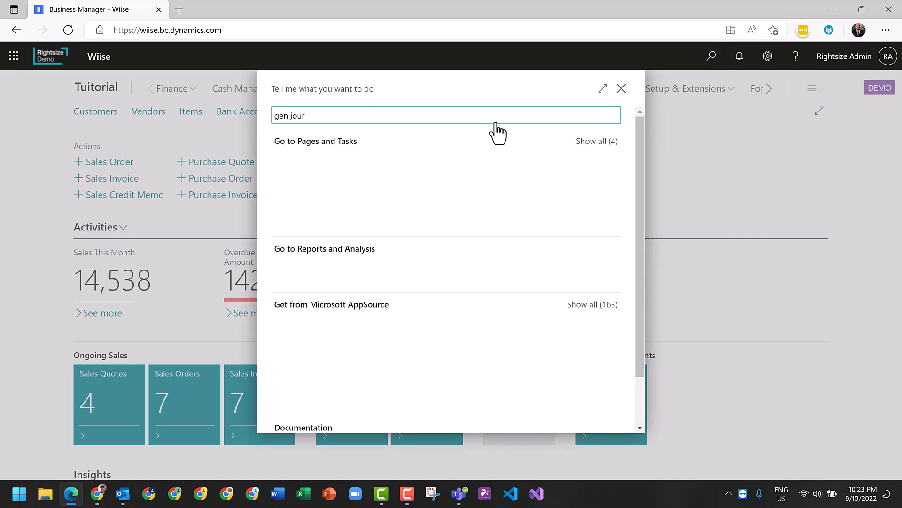
{"action": "left_click", "coordinate": [322, 167]}
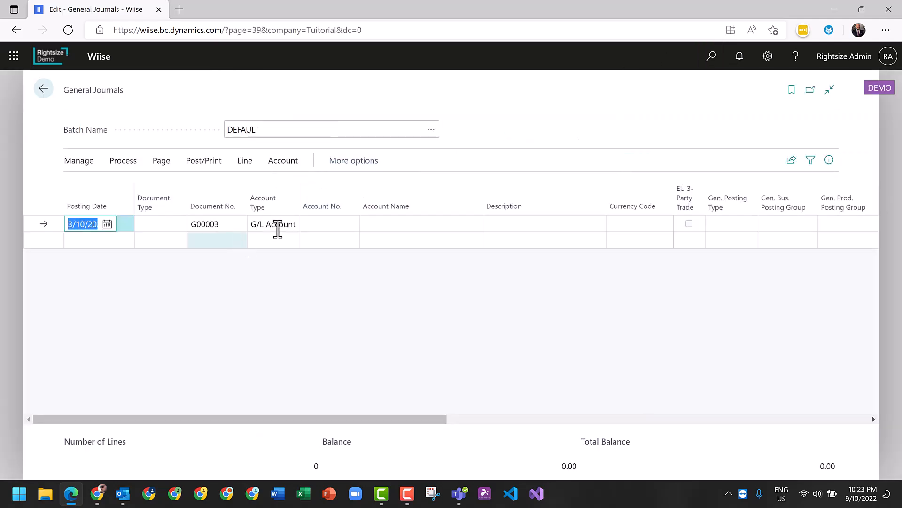
{"action": "left_click", "coordinate": [334, 224]}
{"action": "type", "text": "softw"}
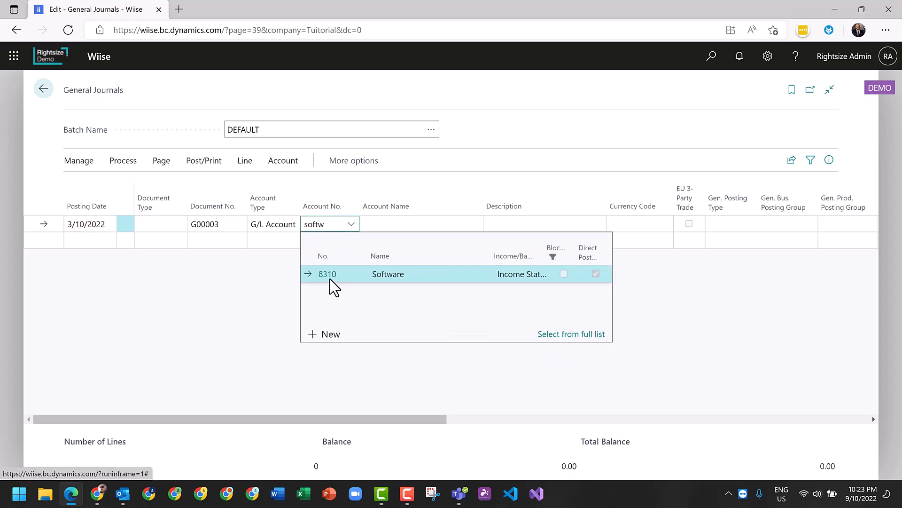
{"action": "left_click", "coordinate": [330, 280]}
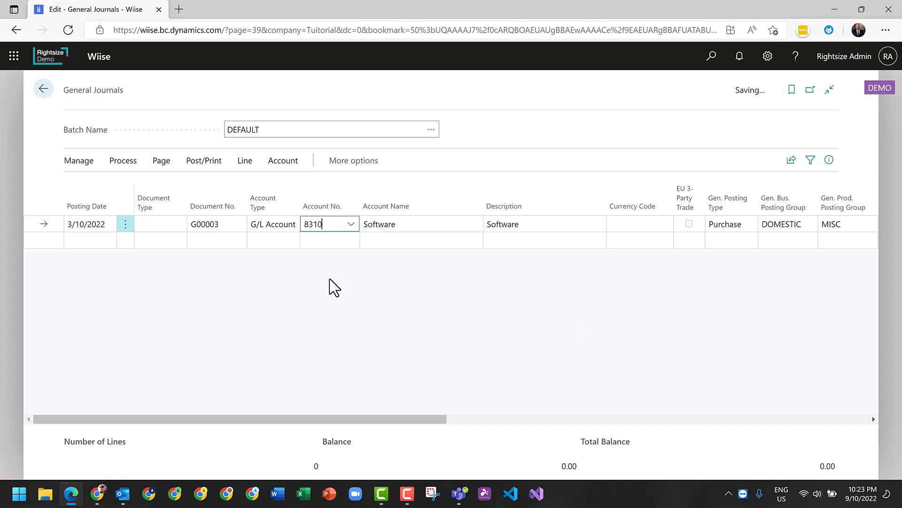
Step: Enter the description "Microsoft D365 BC Implementation" and the amount 10,000 on the journal line
{"action": "key", "text": "Tab"}
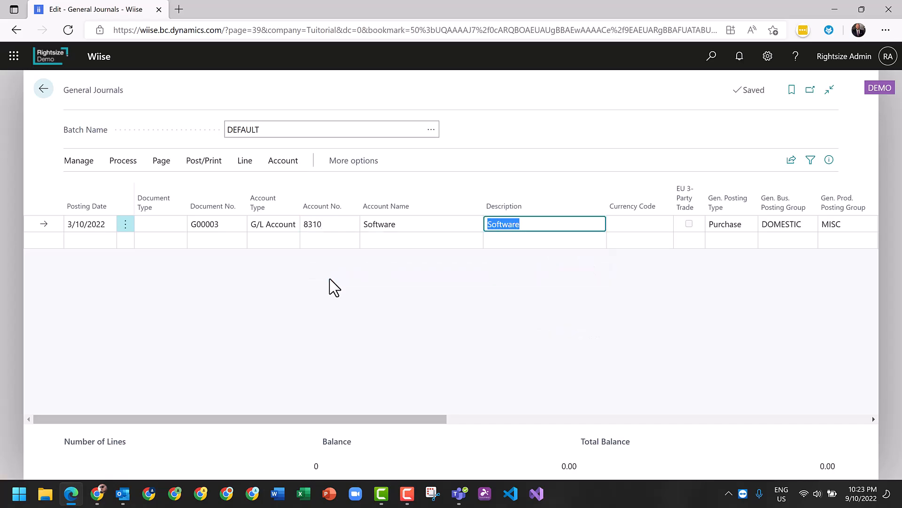
{"action": "type", "text": "Microsoft D365 B"}
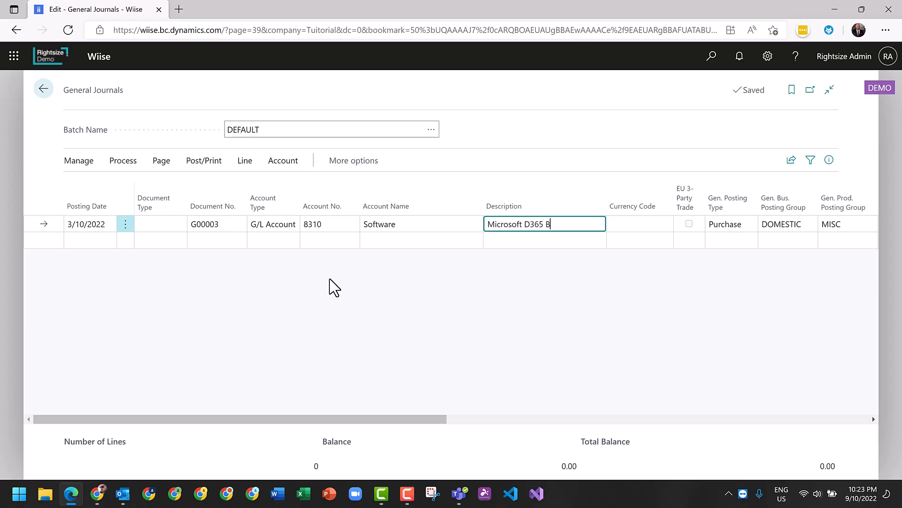
{"action": "type", "text": "C Implementation"}
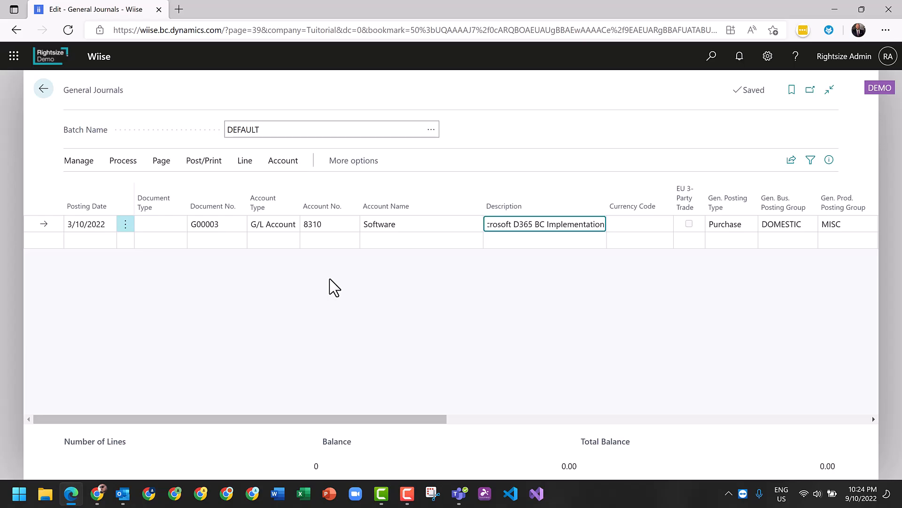
{"action": "key", "text": "Tab"}
{"action": "key", "text": "Tab"}
{"action": "key", "text": "Tab"}
{"action": "key", "text": "Tab"}
{"action": "key", "text": "Tab"}
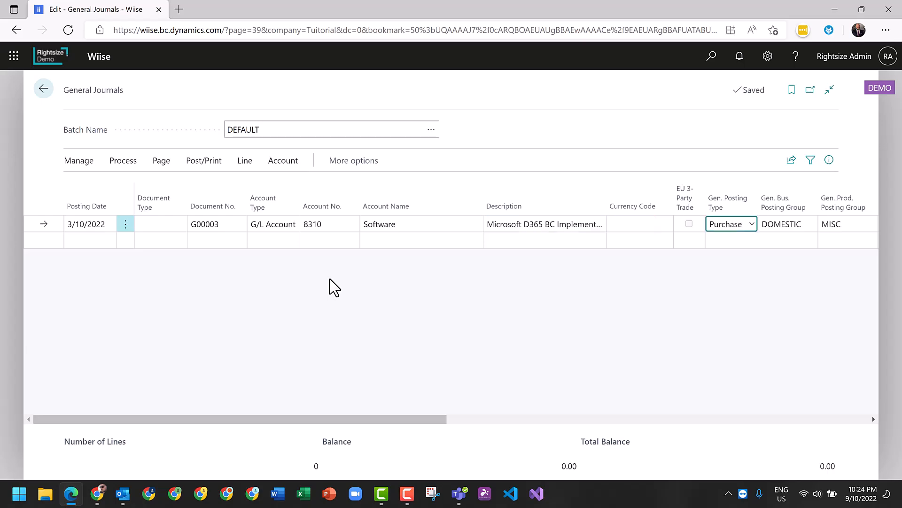
{"action": "key", "text": "Tab"}
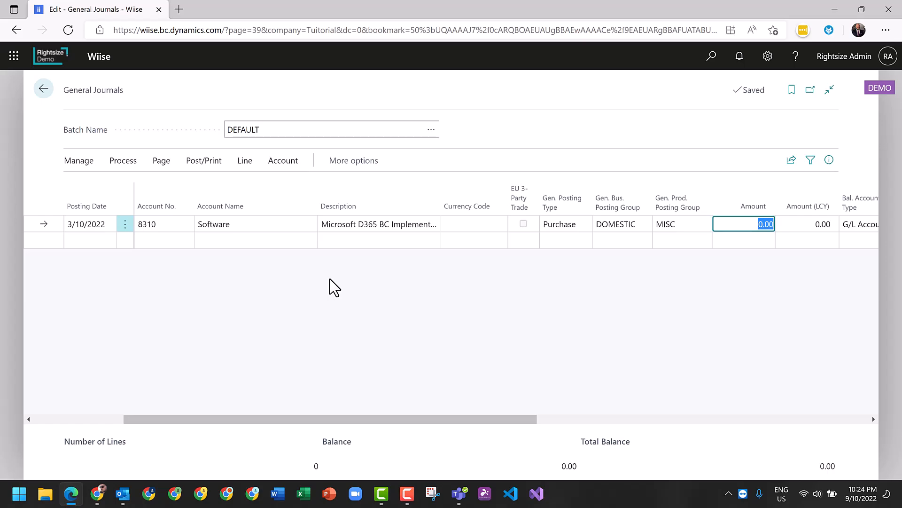
{"action": "type", "text": "10,000"}
{"action": "key", "text": "Tab"}
{"action": "key", "text": "shift+Tab"}
Step: Set the journal line's deferral code to 12 PERIODS
{"action": "key", "text": "Tab"}
{"action": "key", "text": "Tab"}
{"action": "key", "text": "Tab"}
{"action": "key", "text": "Tab"}
{"action": "key", "text": "Tab"}
{"action": "key", "text": "Tab"}
{"action": "key", "text": "Tab"}
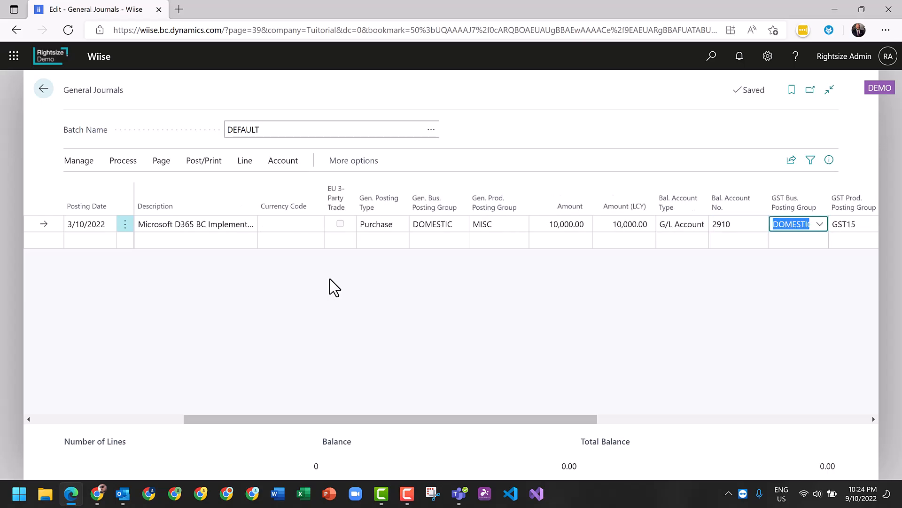
{"action": "key", "text": "Tab"}
{"action": "key", "text": "Tab"}
{"action": "key", "text": "Tab"}
{"action": "key", "text": "Tab"}
{"action": "key", "text": "shift+Tab"}
{"action": "key", "text": "shift+Tab"}
{"action": "key", "text": "shift+Tab"}
{"action": "key", "text": "Tab"}
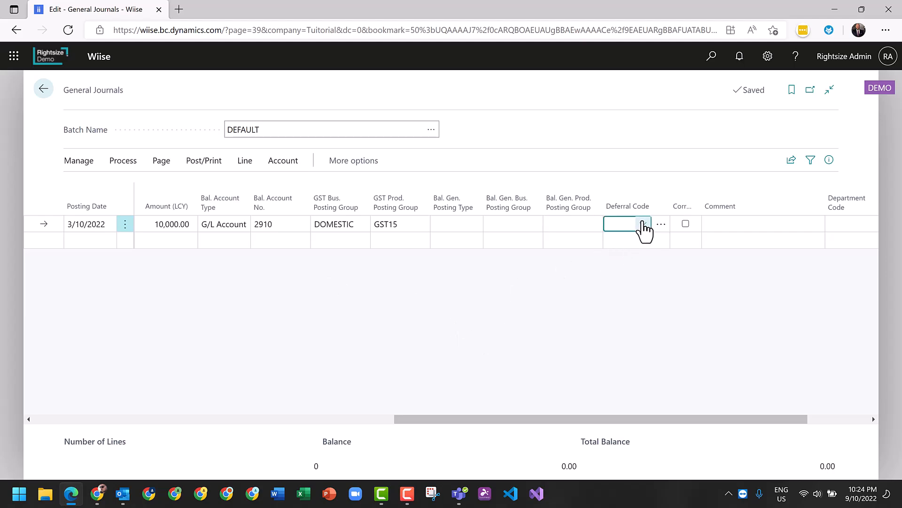
{"action": "left_click", "coordinate": [642, 224]}
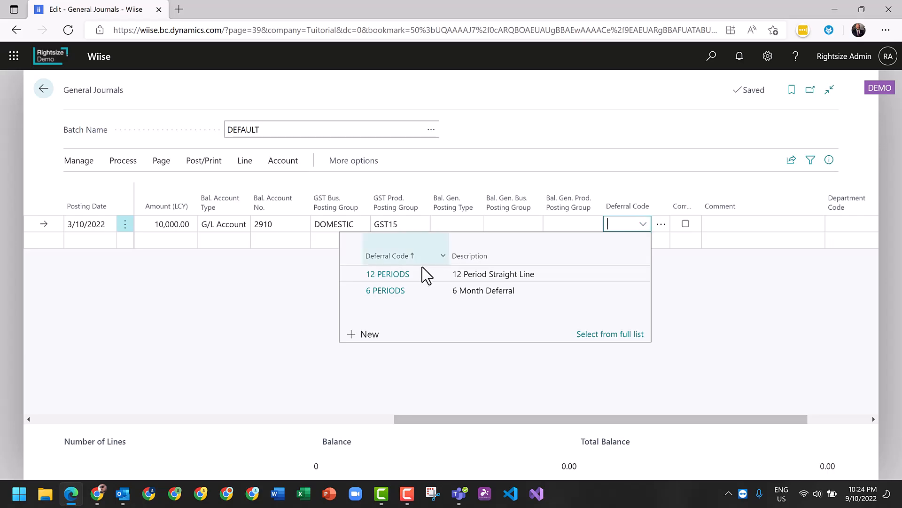
{"action": "left_click", "coordinate": [402, 276]}
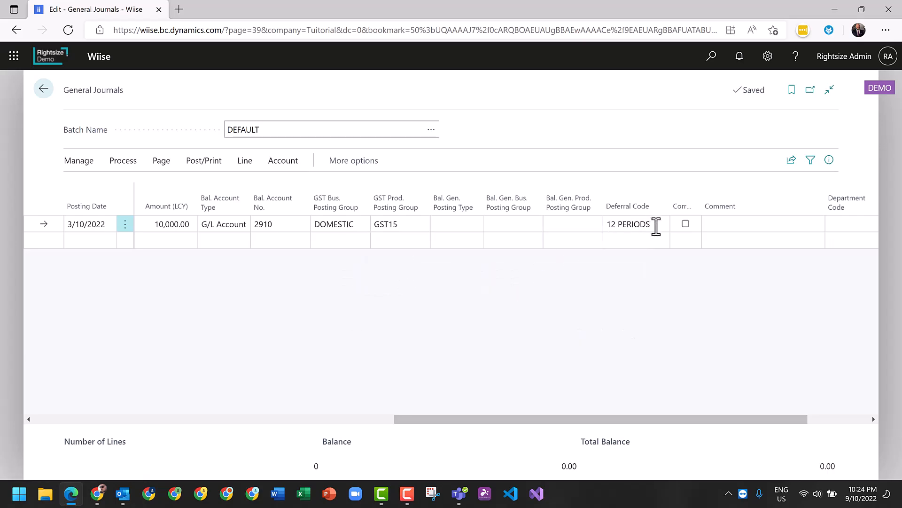
Step: Open the journal line's deferral schedule, review the deferred amount and monthly entries, and close it
{"action": "left_click", "coordinate": [659, 223]}
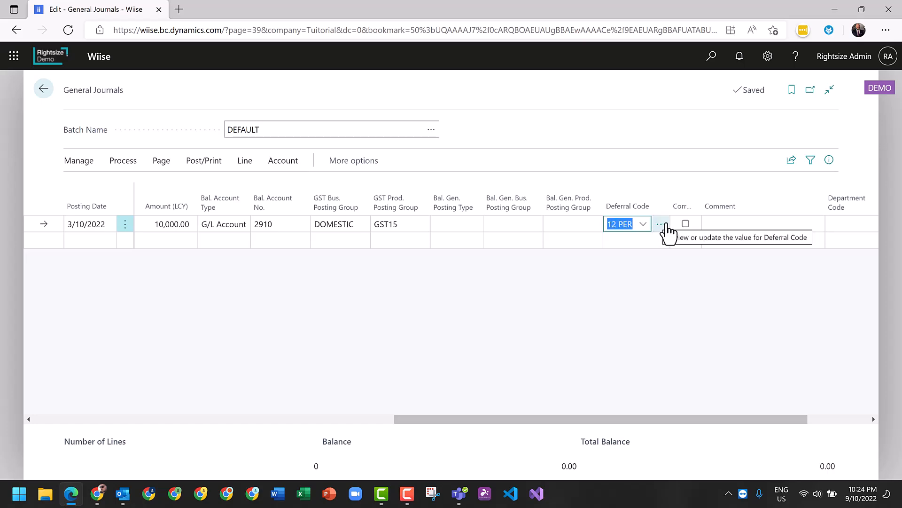
{"action": "left_click", "coordinate": [660, 228]}
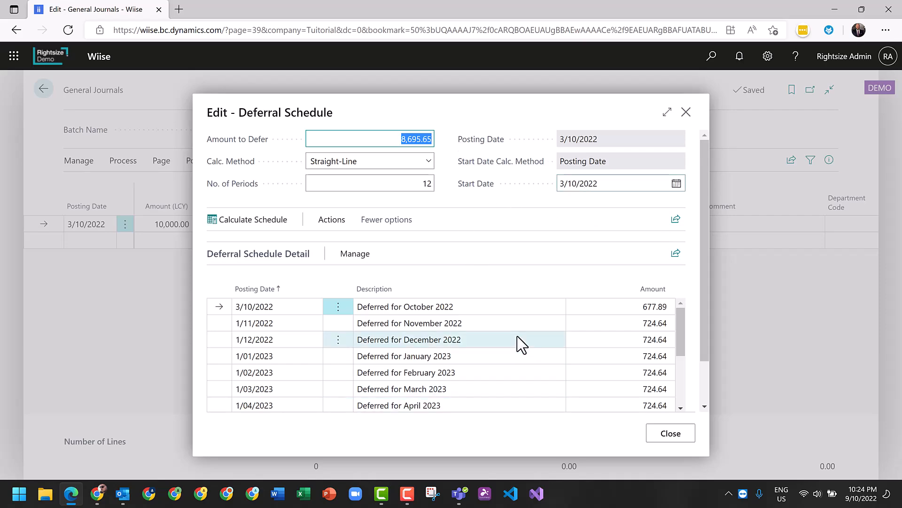
{"action": "scroll", "coordinate": [520, 346], "scroll_direction": "down", "scroll_amount": 1}
{"action": "scroll", "coordinate": [520, 346], "scroll_direction": "down", "scroll_amount": 3}
{"action": "scroll", "coordinate": [520, 345], "scroll_direction": "up", "scroll_amount": 4}
{"action": "left_click", "coordinate": [666, 435]}
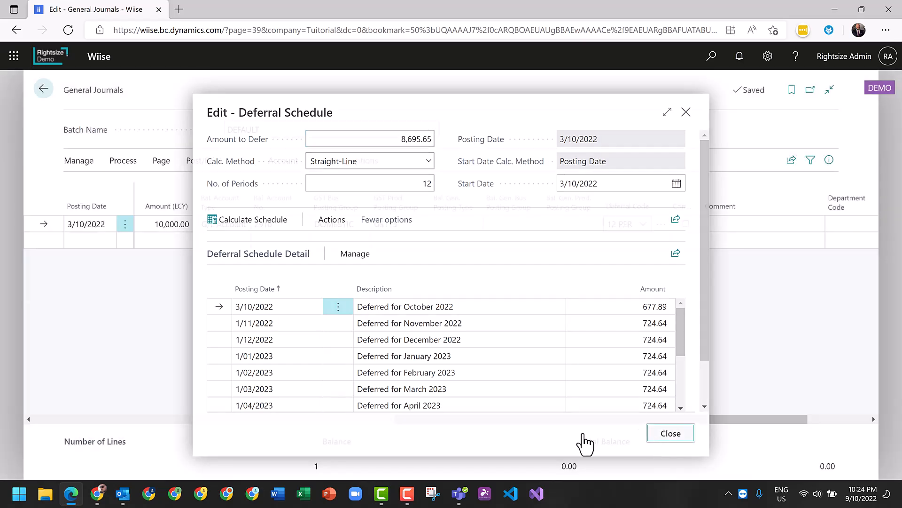
Step: Change the journal line's GST product posting group to GST10
{"action": "left_click", "coordinate": [356, 422]}
{"action": "left_click", "coordinate": [357, 421]}
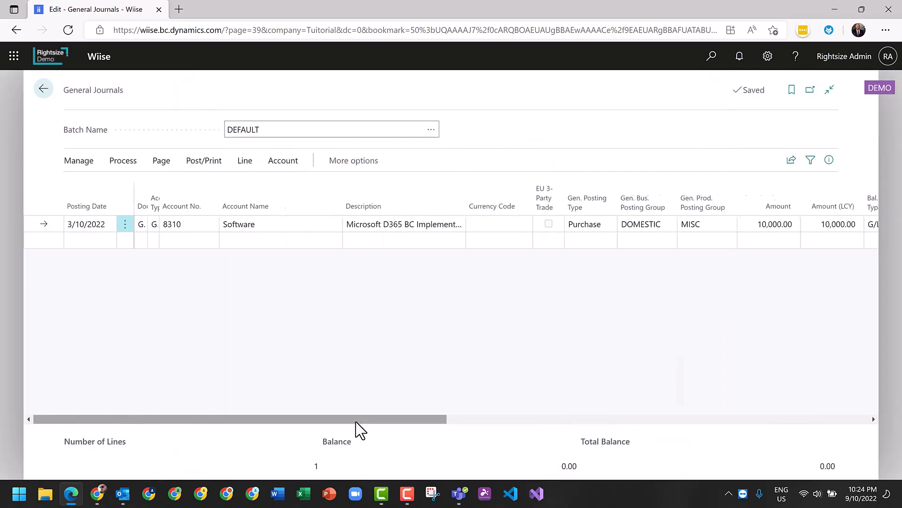
{"action": "left_click_drag", "start_coordinate": [363, 417], "coordinate": [616, 416]}
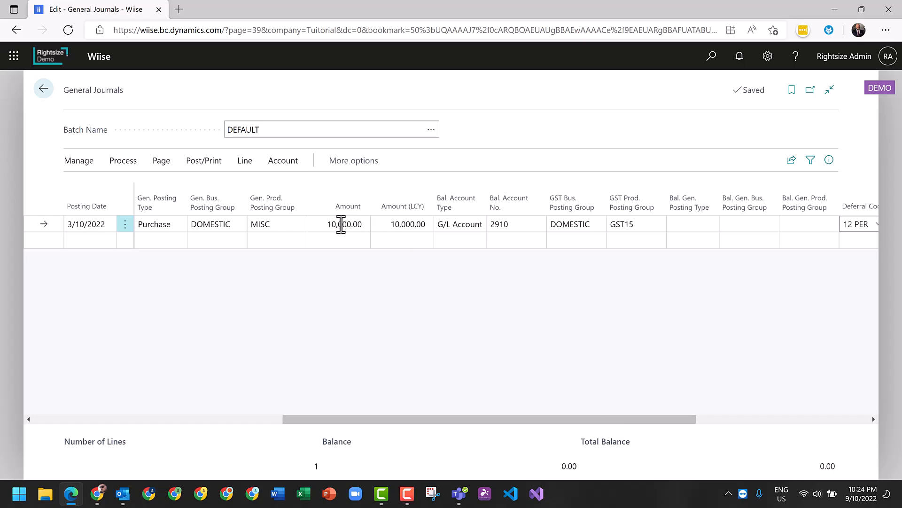
{"action": "left_click", "coordinate": [341, 224]}
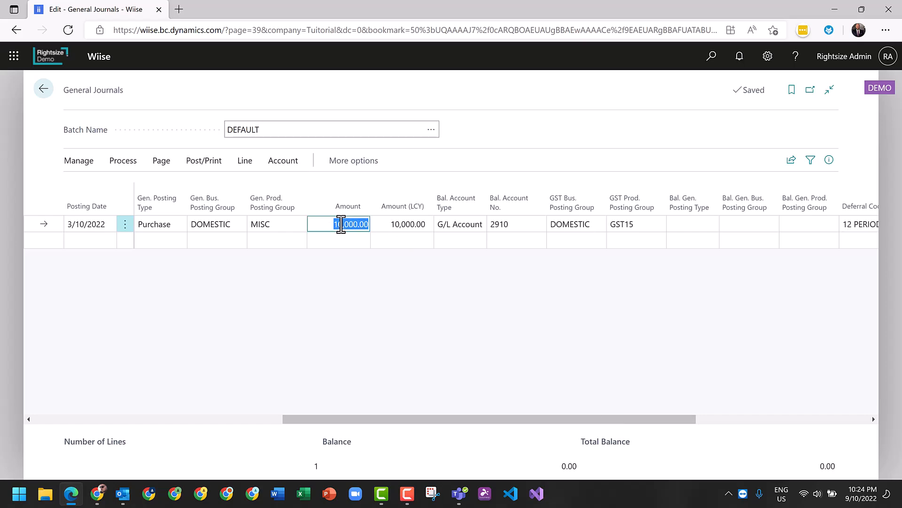
{"action": "left_click", "coordinate": [656, 229]}
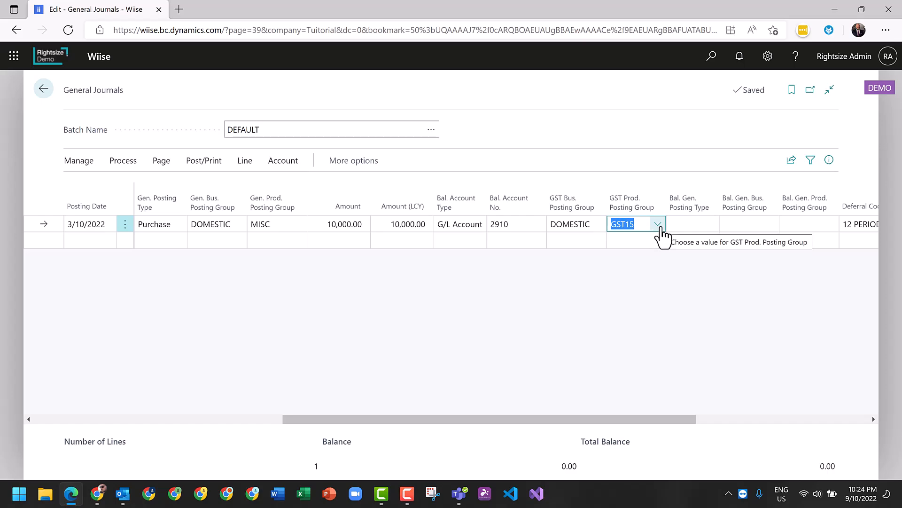
{"action": "left_click", "coordinate": [658, 226]}
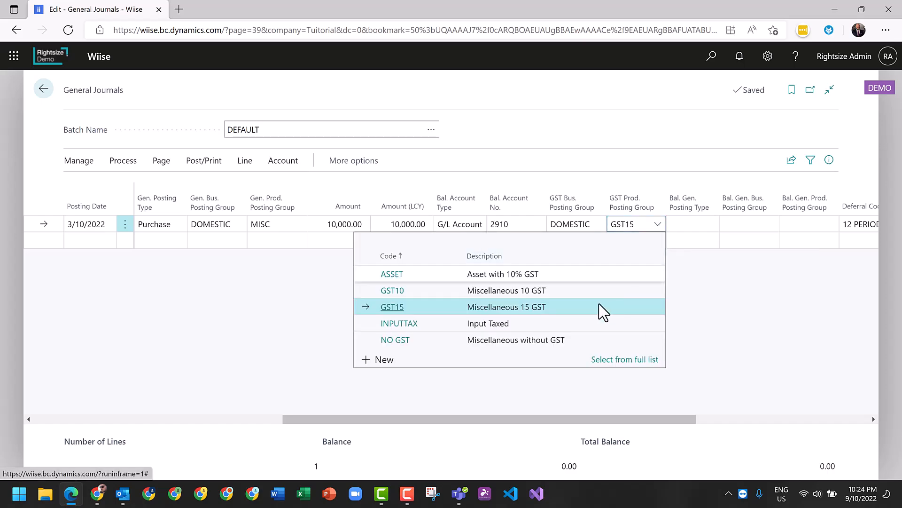
{"action": "left_click", "coordinate": [414, 292]}
Step: Set the journal line's amount to 11,000
{"action": "left_click", "coordinate": [336, 223]}
{"action": "type", "text": "1"}
{"action": "key", "text": "Tab"}
{"action": "key", "text": "Tab"}
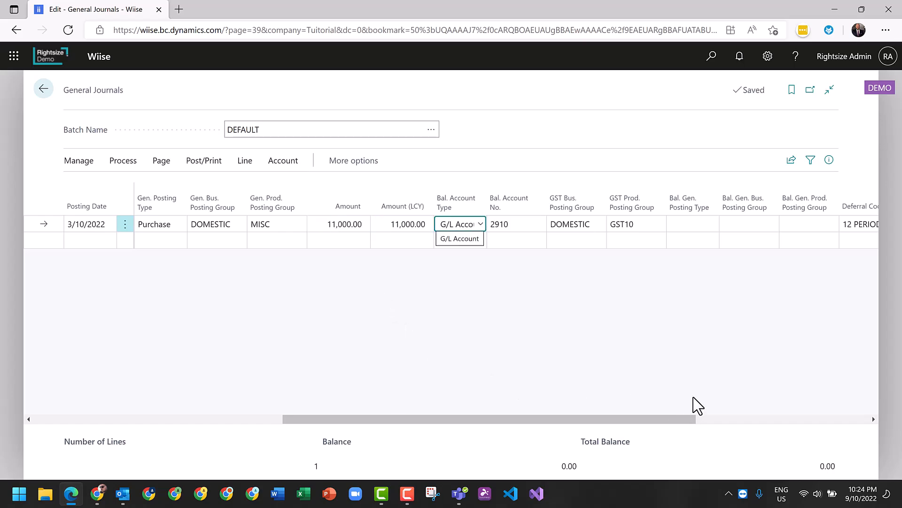
Step: Reopen the deferral schedule from the line's deferral code and review the recalculated monthly amounts and total
{"action": "left_click", "coordinate": [706, 418]}
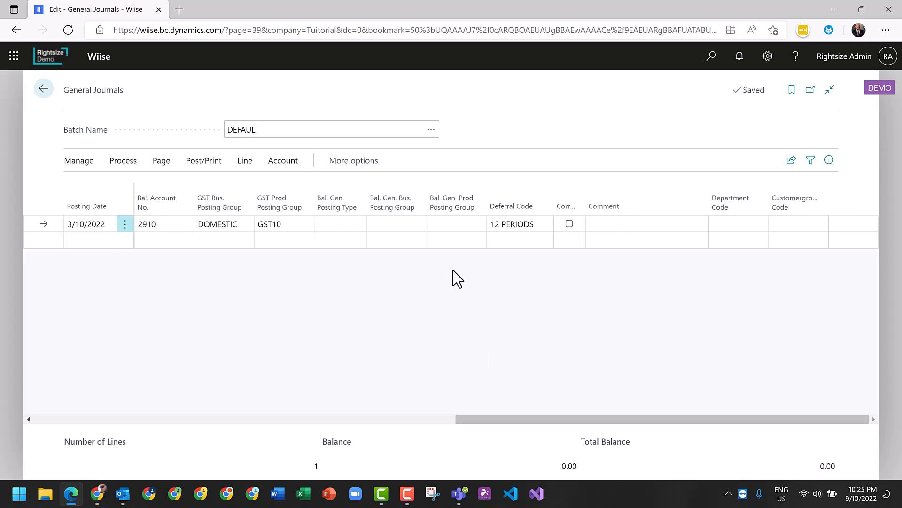
{"action": "left_click", "coordinate": [548, 224]}
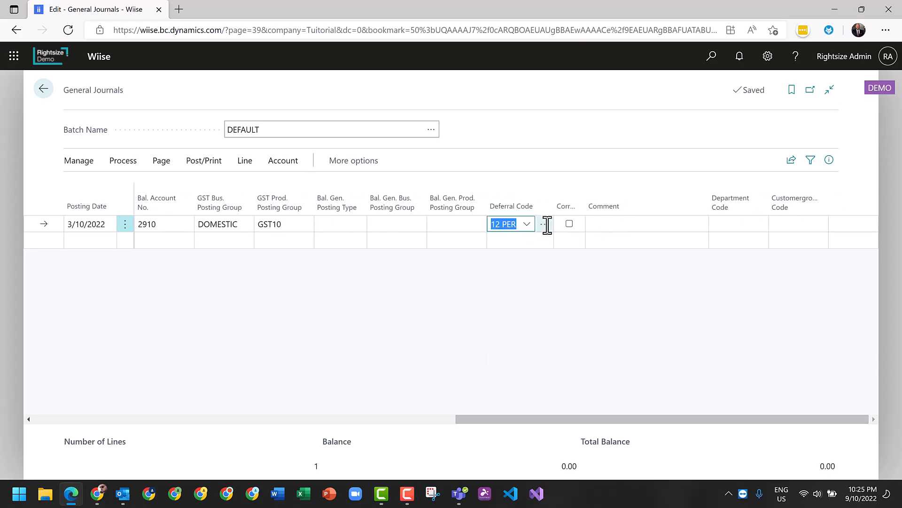
{"action": "left_click", "coordinate": [546, 226]}
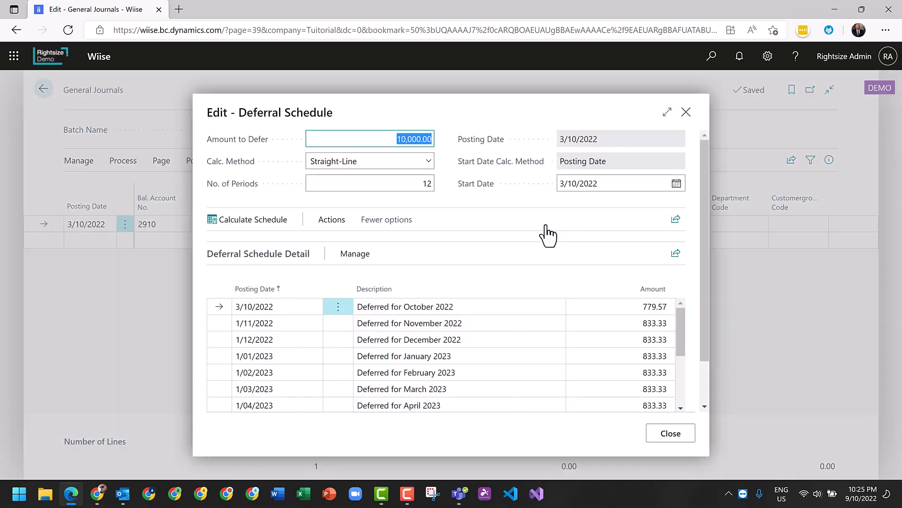
{"action": "scroll", "coordinate": [539, 250], "scroll_direction": "down", "scroll_amount": 1}
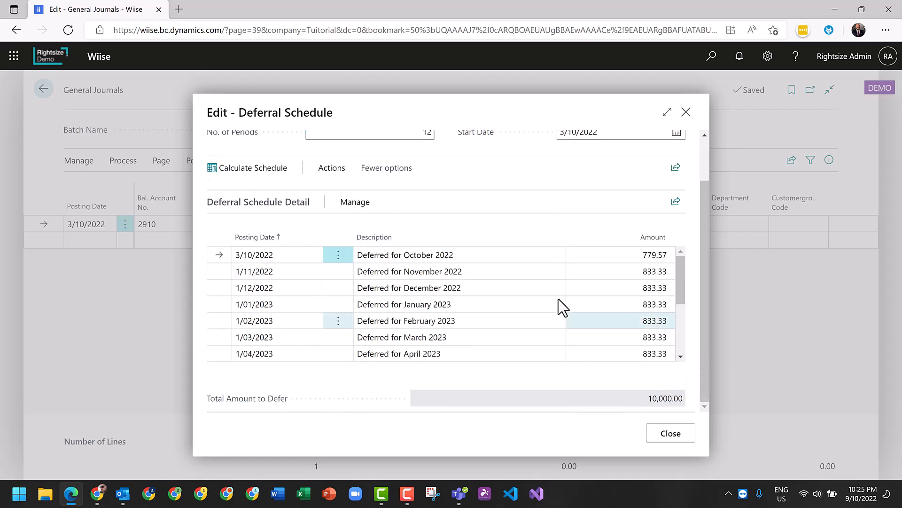
{"action": "scroll", "coordinate": [551, 286], "scroll_direction": "down", "scroll_amount": 3}
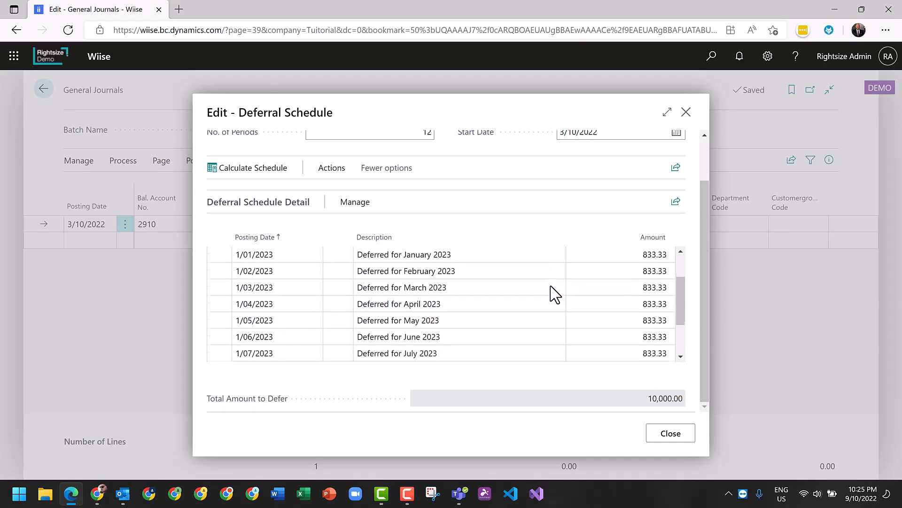
{"action": "scroll", "coordinate": [551, 287], "scroll_direction": "up", "scroll_amount": 3}
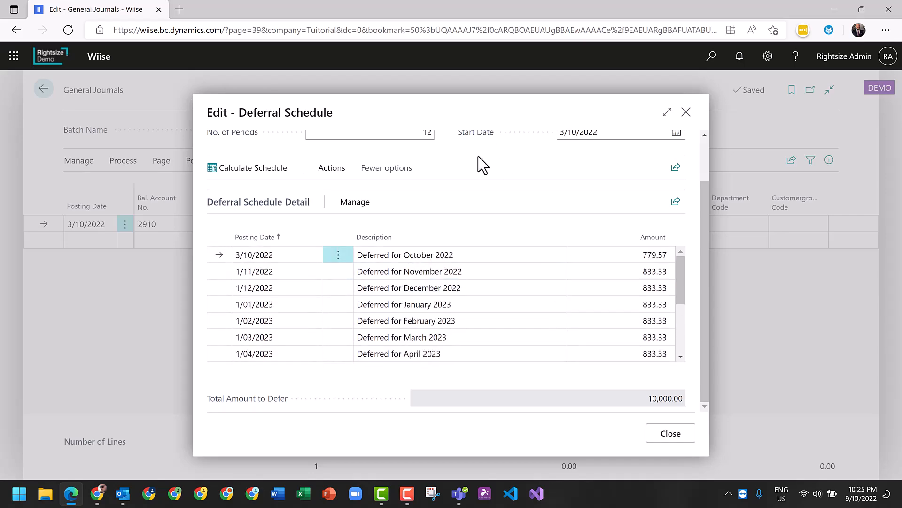
{"action": "scroll", "coordinate": [435, 188], "scroll_direction": "up", "scroll_amount": 2}
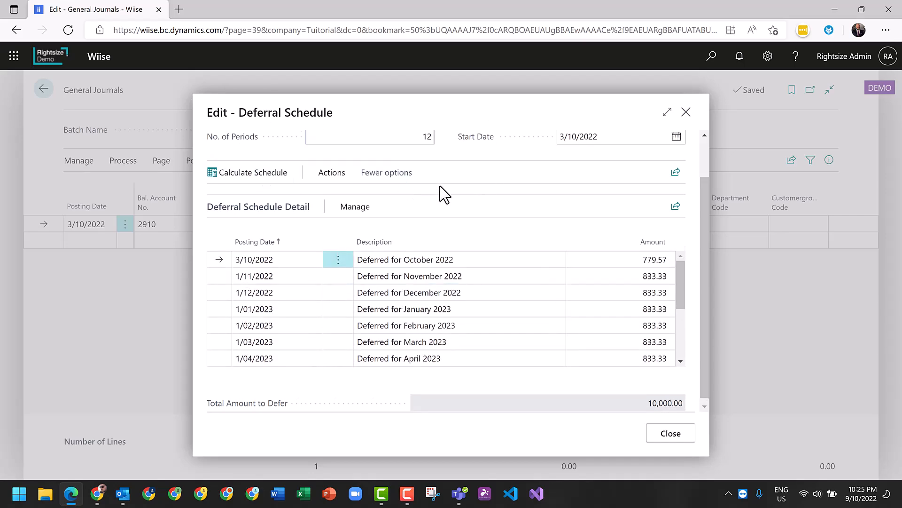
Step: Set the deferral schedule's amount to defer to 5,000 and its number of periods to 8
{"action": "left_click", "coordinate": [388, 138]}
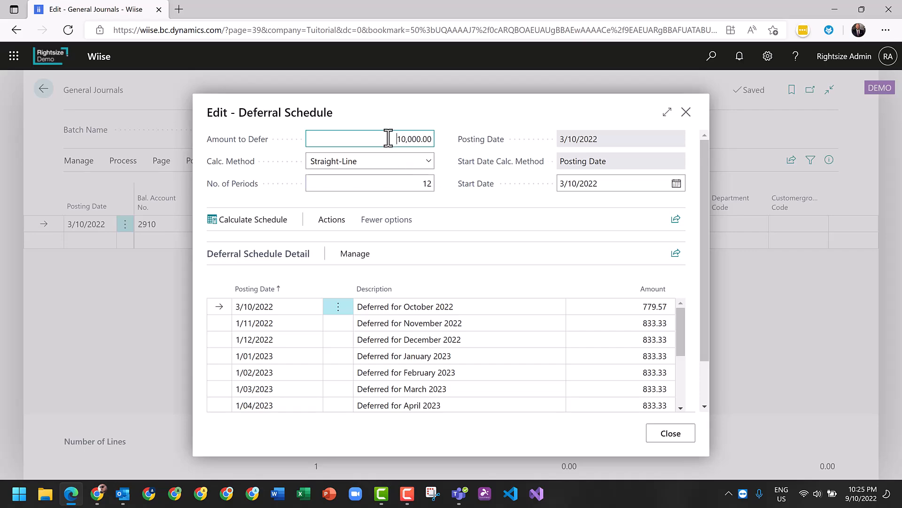
{"action": "double_click", "coordinate": [389, 138]}
{"action": "type", "text": "5,00"}
{"action": "type", "text": "0"}
{"action": "key", "text": "Tab"}
{"action": "key", "text": "shift+Tab"}
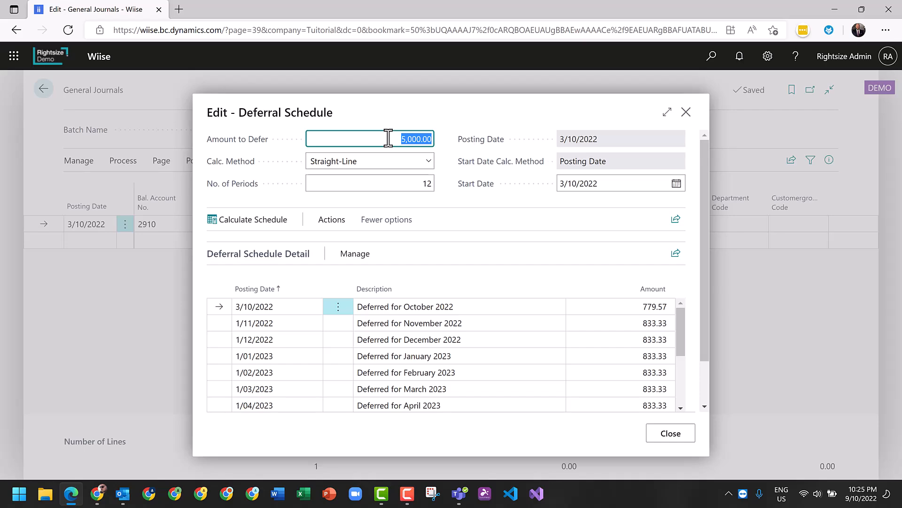
{"action": "key", "text": "Tab"}
{"action": "key", "text": "Tab"}
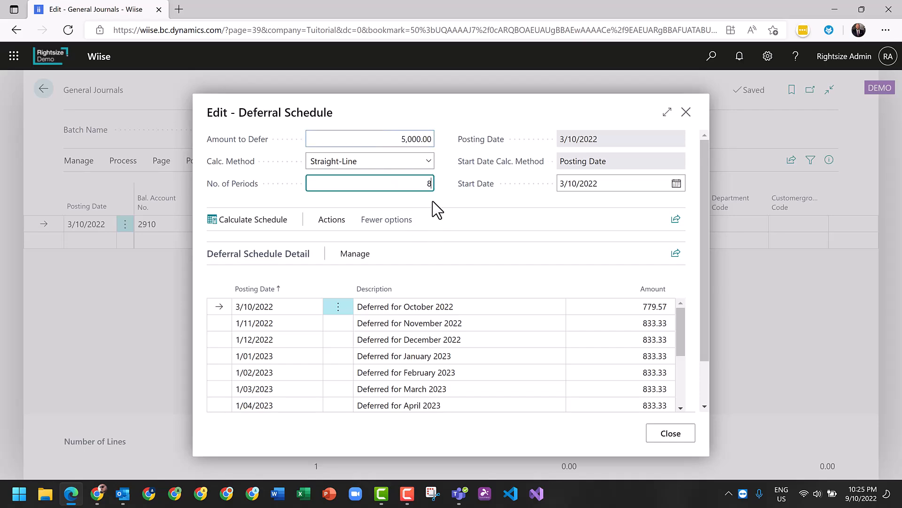
Step: Set the deferral schedule's start date to 15/10/2022, then recalculate the schedule and close it
{"action": "left_click", "coordinate": [676, 184]}
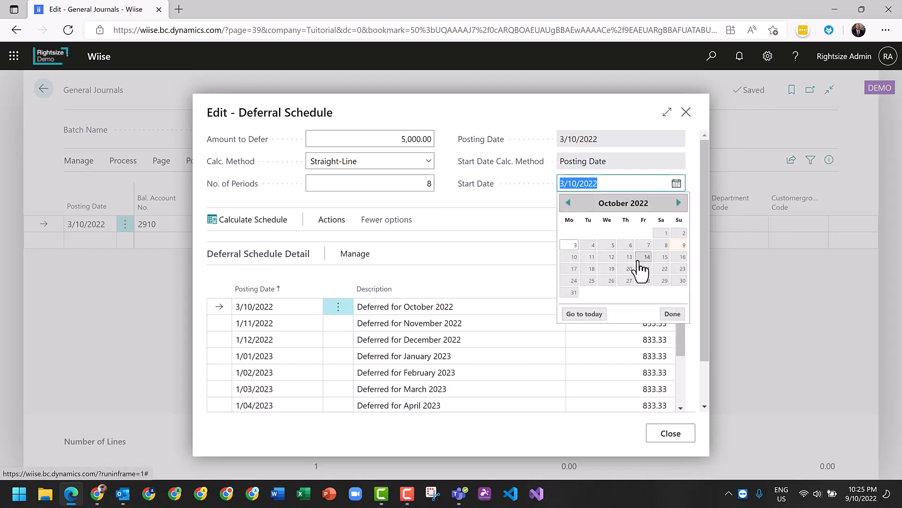
{"action": "left_click", "coordinate": [664, 258]}
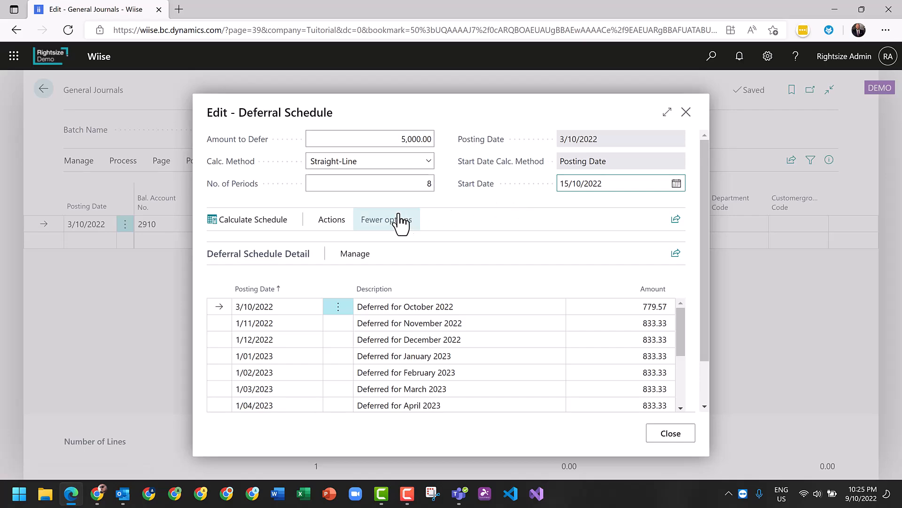
{"action": "left_click", "coordinate": [332, 220]}
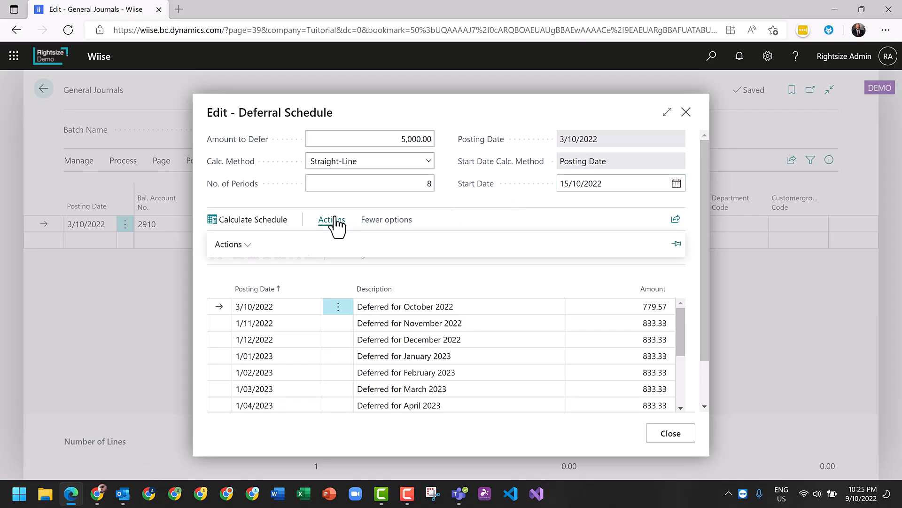
{"action": "left_click", "coordinate": [230, 245]}
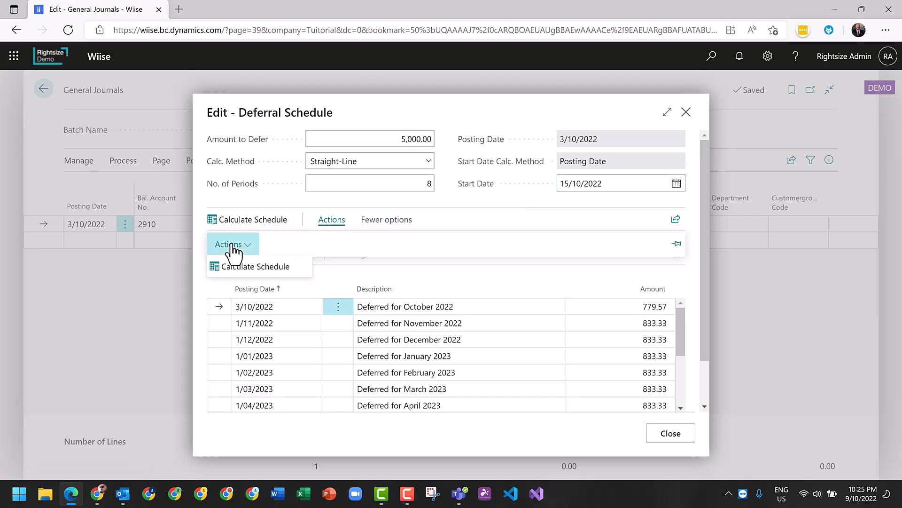
{"action": "left_click", "coordinate": [256, 269]}
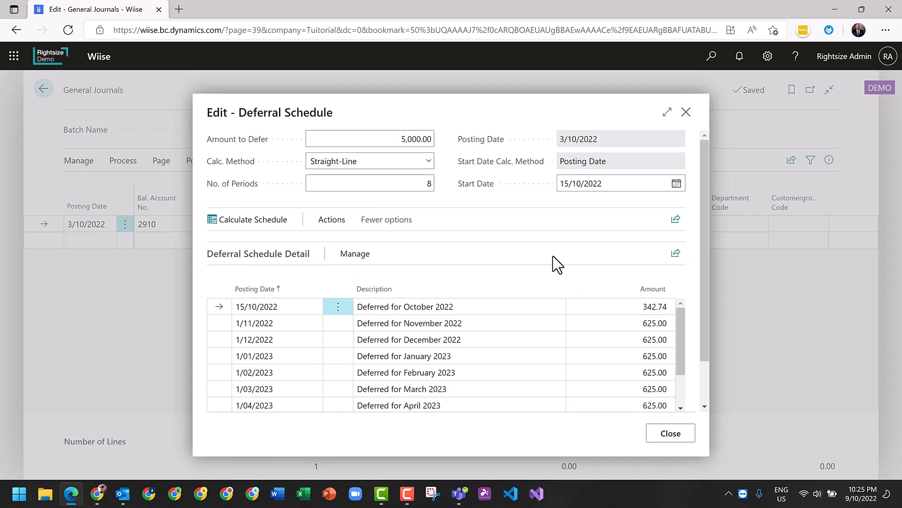
{"action": "left_click", "coordinate": [671, 433]}
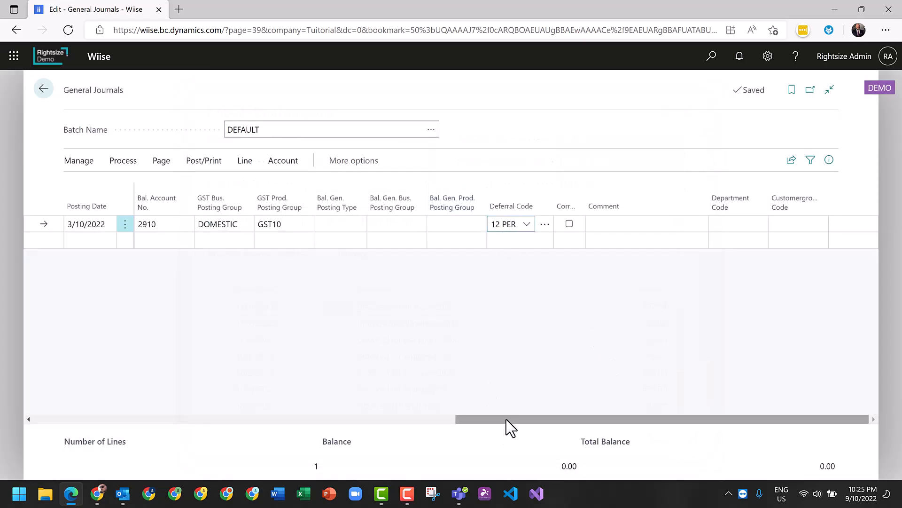
Step: Post the software implementation journal line and leave the general journal for the home page
{"action": "left_click_drag", "start_coordinate": [507, 419], "coordinate": [57, 429]}
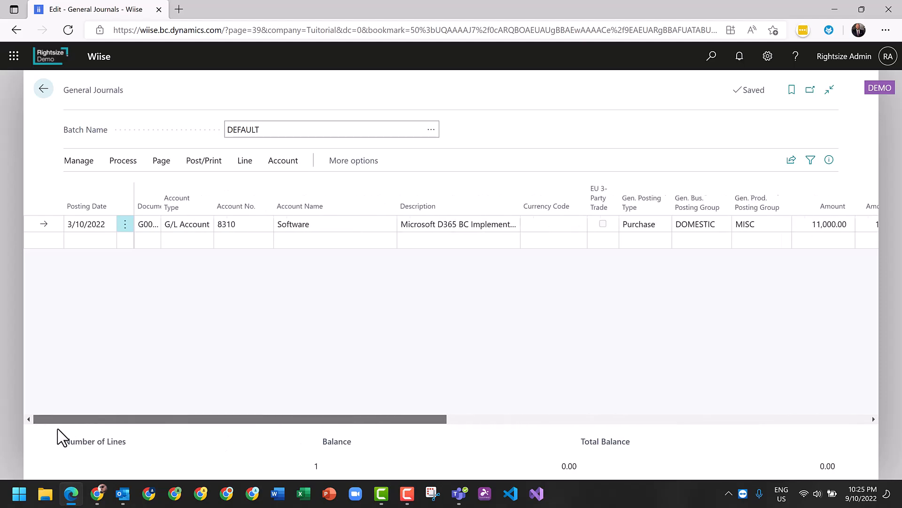
{"action": "left_click", "coordinate": [188, 165]}
{"action": "left_click", "coordinate": [91, 187]}
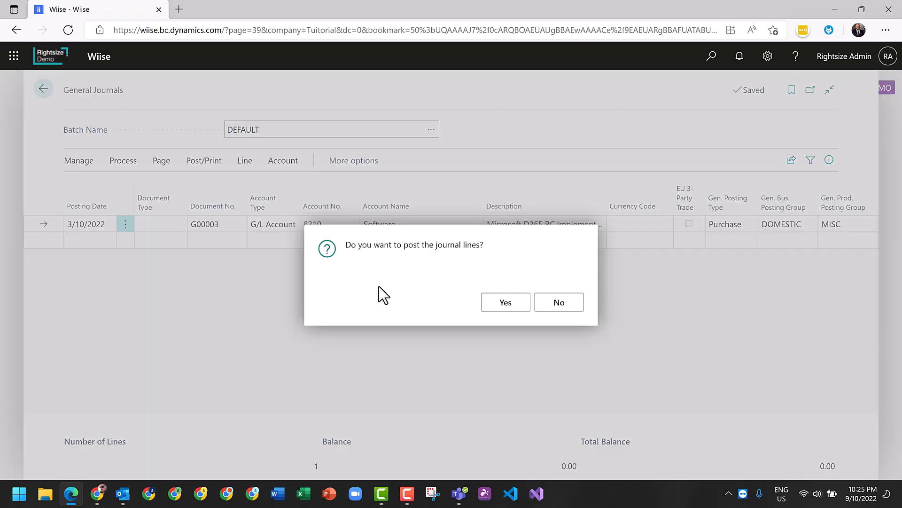
{"action": "left_click", "coordinate": [517, 306]}
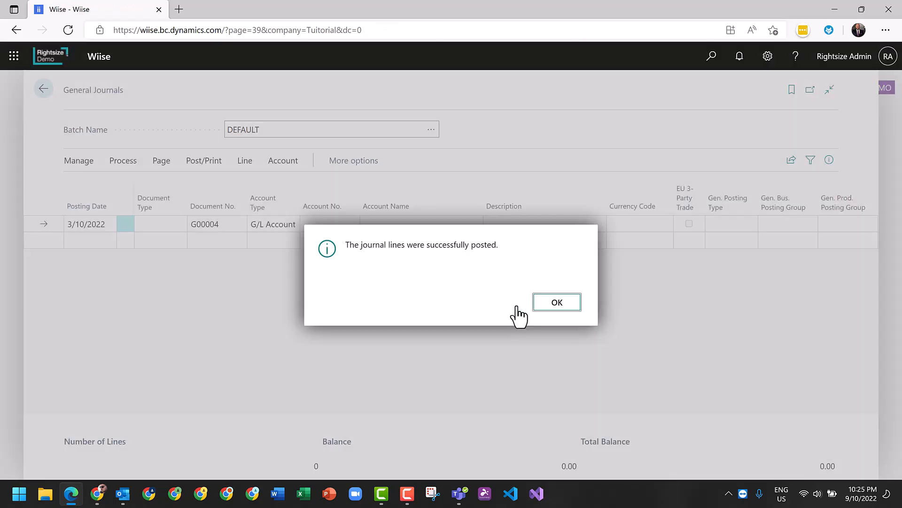
{"action": "left_click", "coordinate": [556, 304]}
{"action": "key", "text": "Escape"}
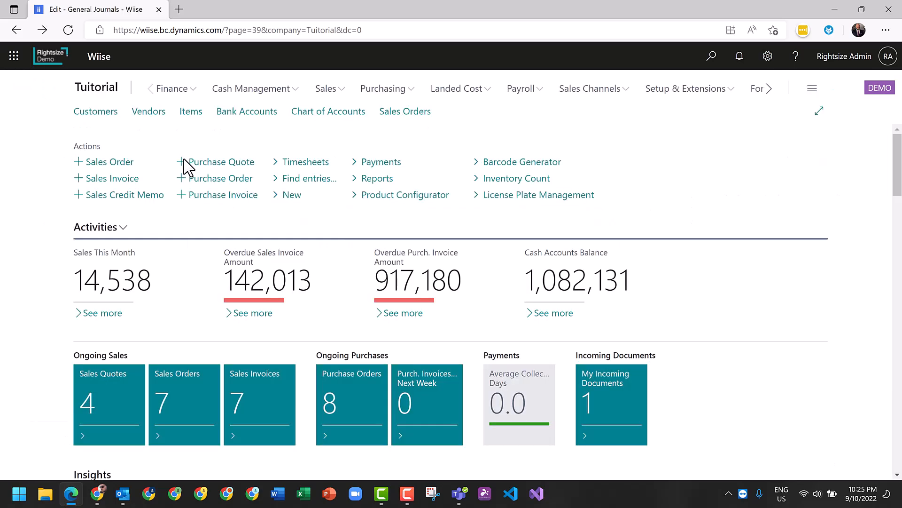
Step: Open the chart of accounts and search it for 8*
{"action": "left_click", "coordinate": [180, 94]}
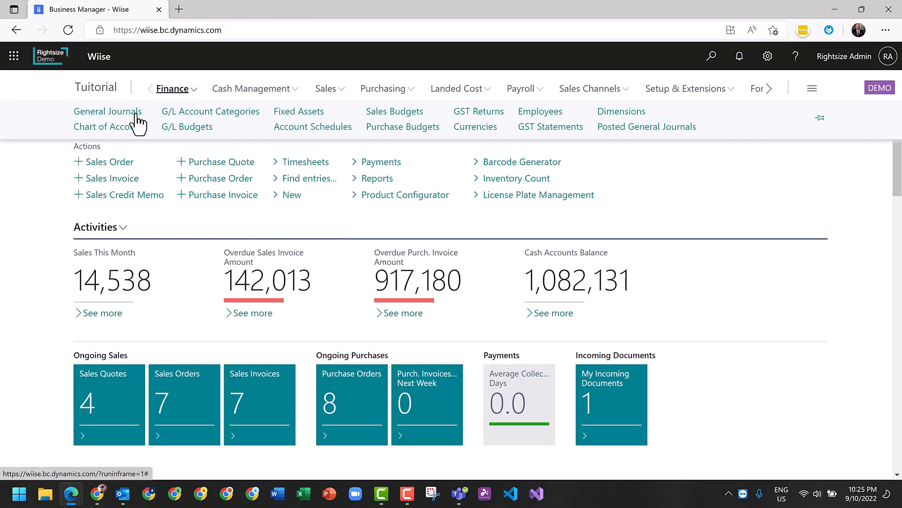
{"action": "left_click", "coordinate": [117, 130]}
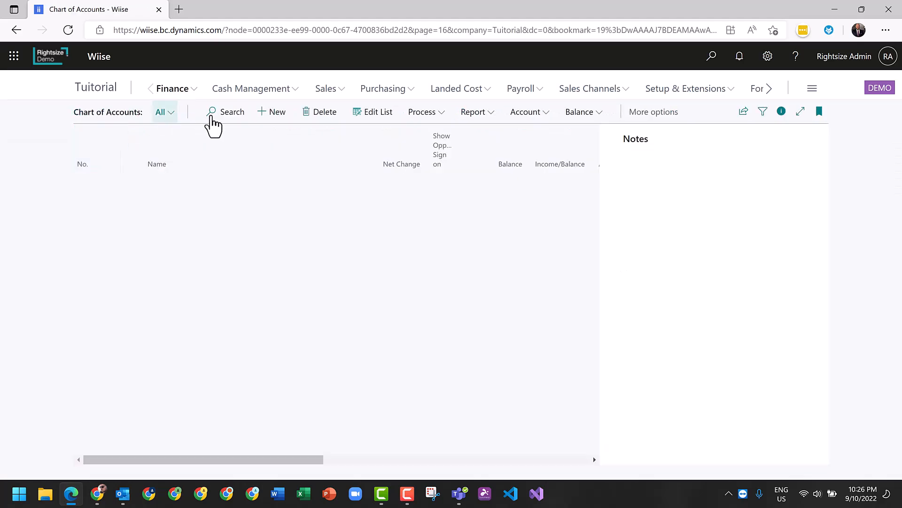
{"action": "left_click", "coordinate": [232, 118]}
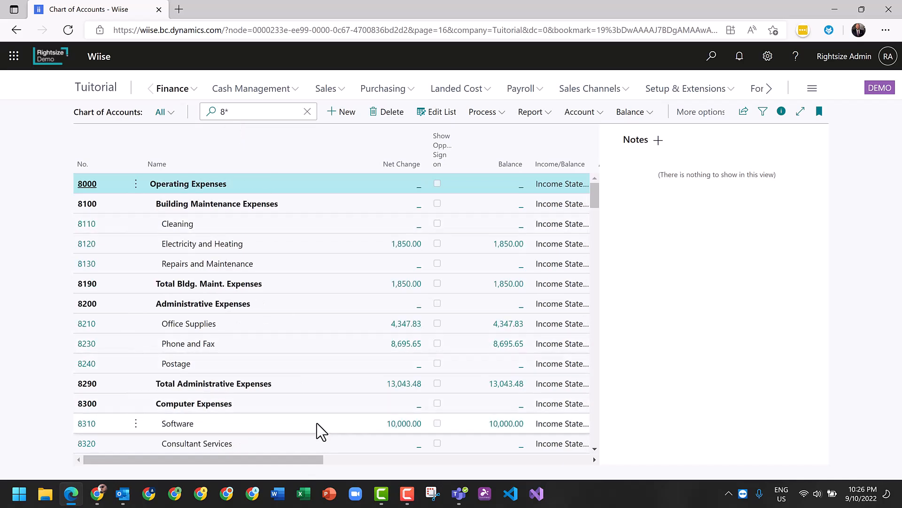
Step: Review the ledger entries behind the Software account's net change, including descriptions and amounts, and return to the home page
{"action": "left_click", "coordinate": [399, 426]}
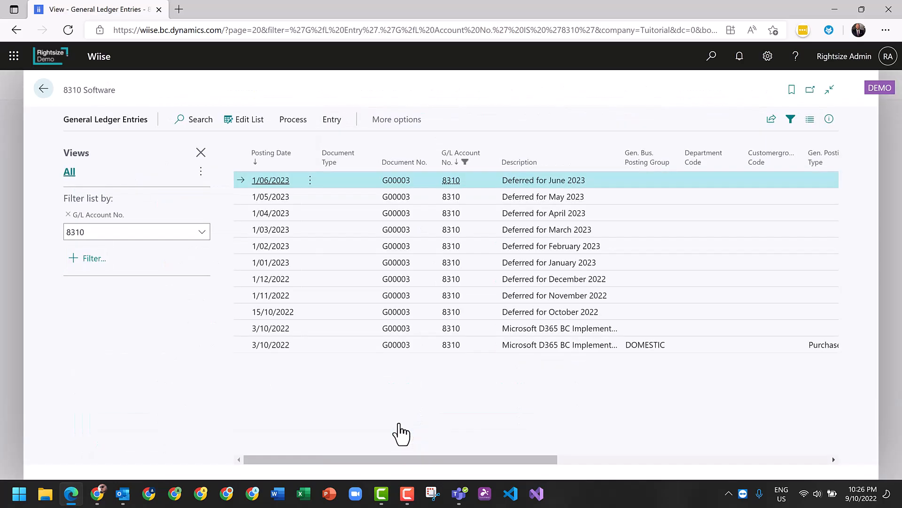
{"action": "left_click_drag", "start_coordinate": [478, 460], "coordinate": [620, 459]}
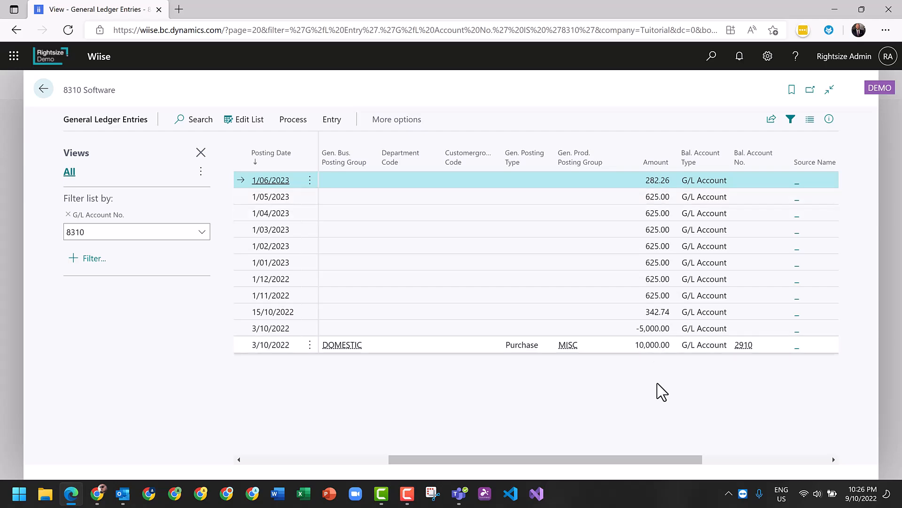
{"action": "left_click_drag", "start_coordinate": [671, 461], "coordinate": [437, 451]}
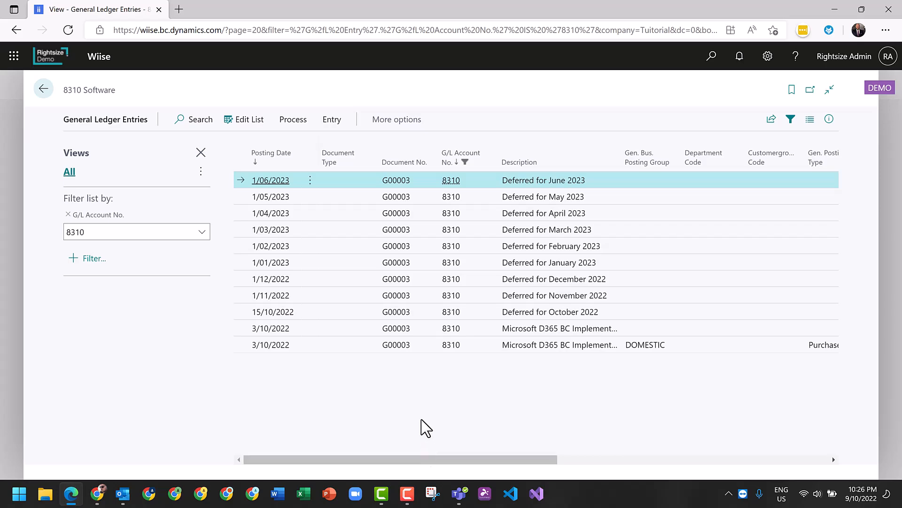
{"action": "key", "text": "Escape"}
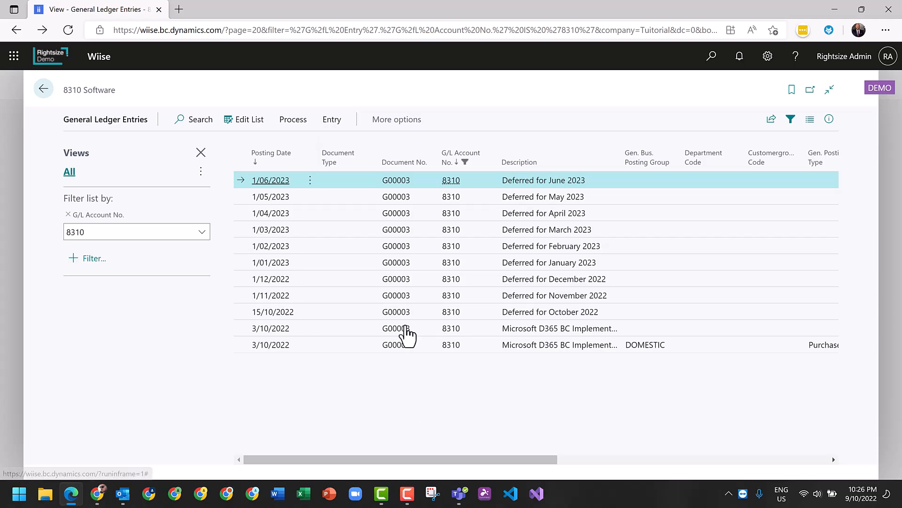
{"action": "key", "text": "Escape"}
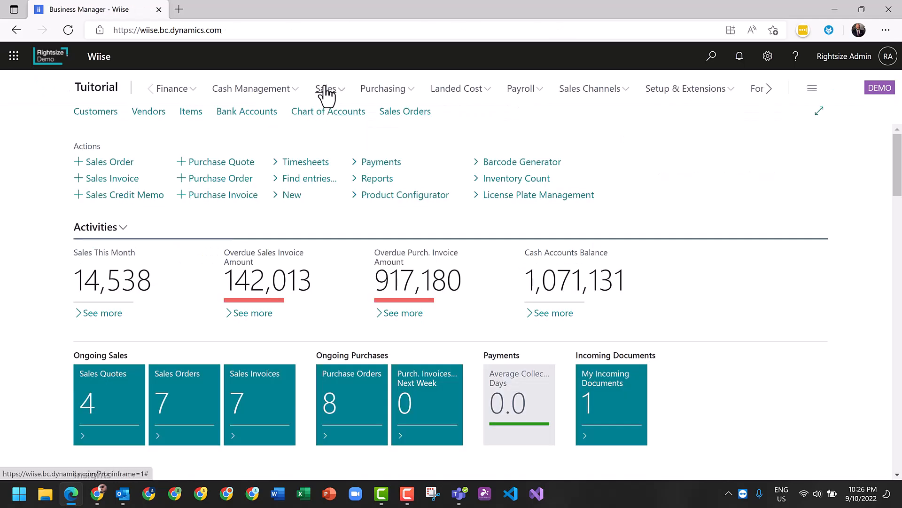
Step: Create a new sales invoice for the customer Trey Research
{"action": "left_click", "coordinate": [323, 91]}
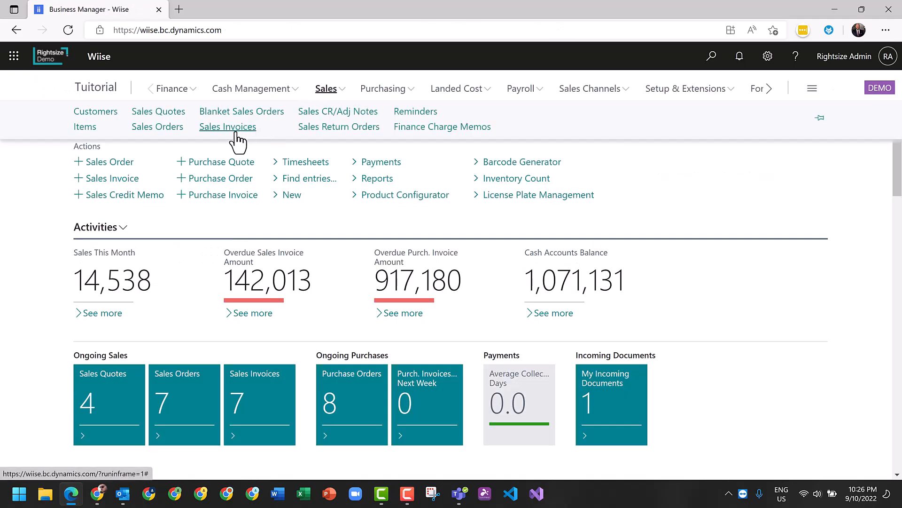
{"action": "left_click", "coordinate": [236, 132]}
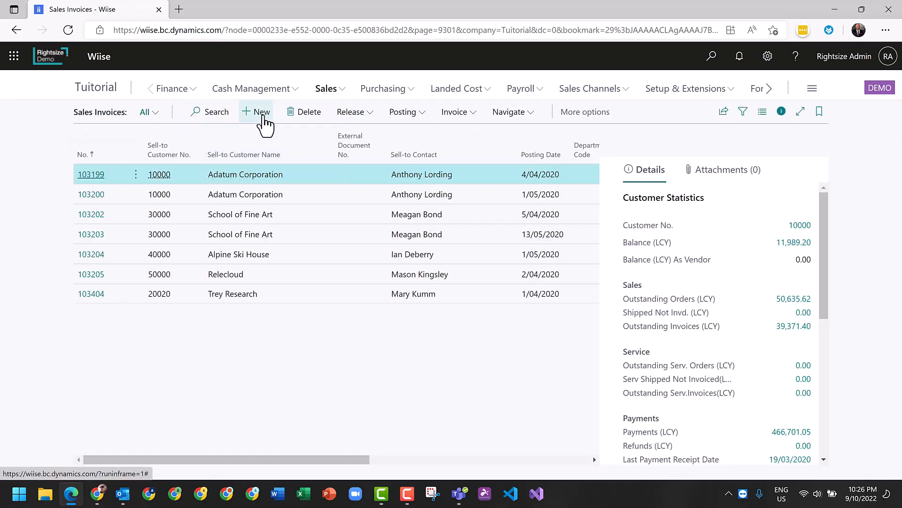
{"action": "left_click", "coordinate": [263, 119]}
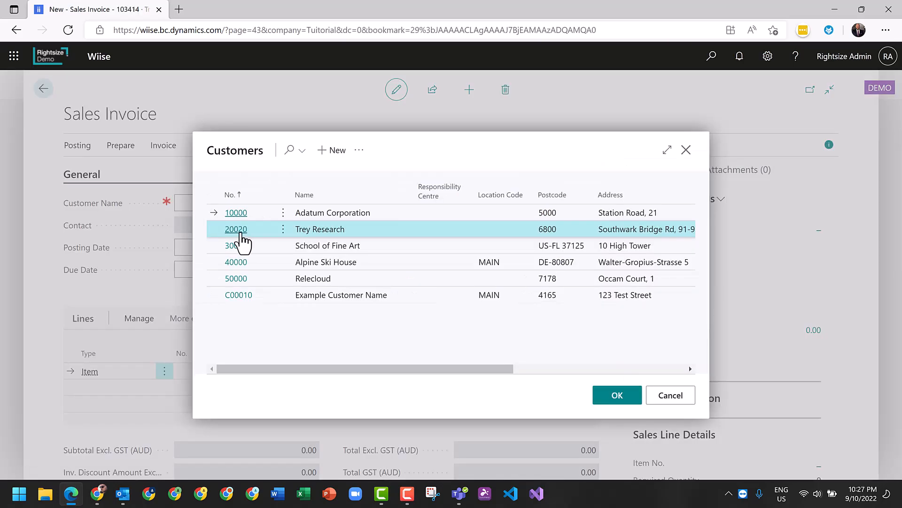
{"action": "left_click", "coordinate": [240, 235]}
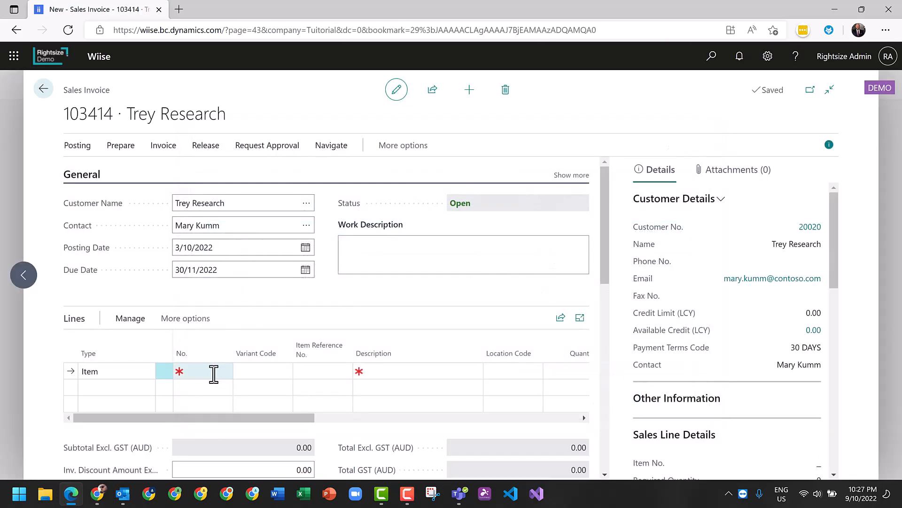
Step: Add item 1928-S, AMSTERDAM Lamp, to the first line of the sales invoice
{"action": "left_click", "coordinate": [213, 374]}
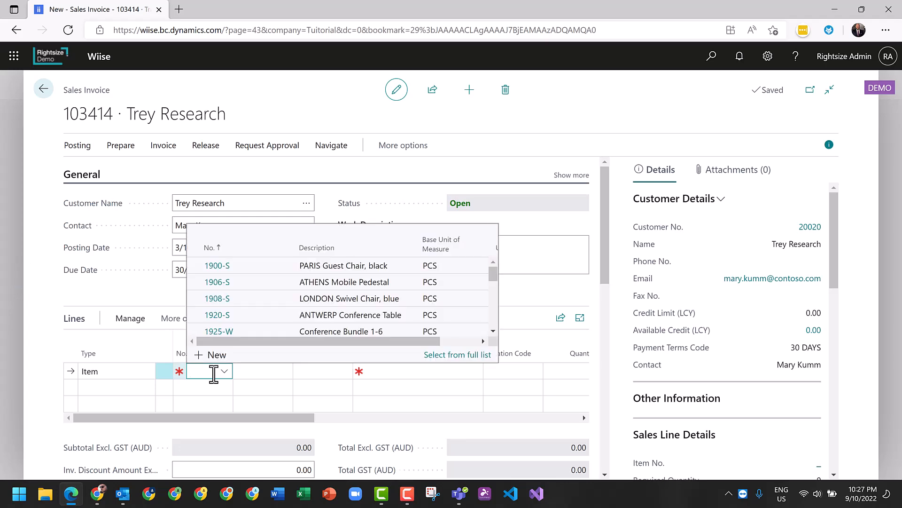
{"action": "scroll", "coordinate": [220, 312], "scroll_direction": "down", "scroll_amount": 1}
{"action": "scroll", "coordinate": [220, 312], "scroll_direction": "down", "scroll_amount": 1}
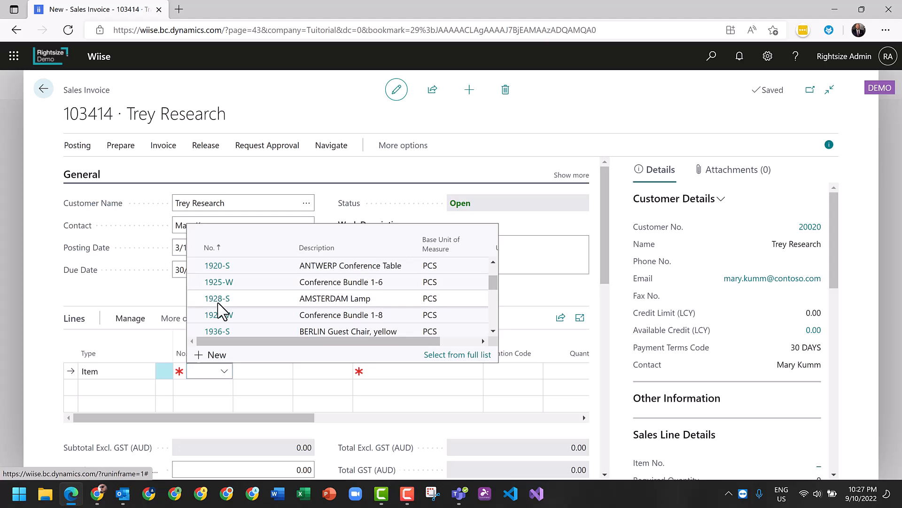
{"action": "left_click", "coordinate": [218, 301]}
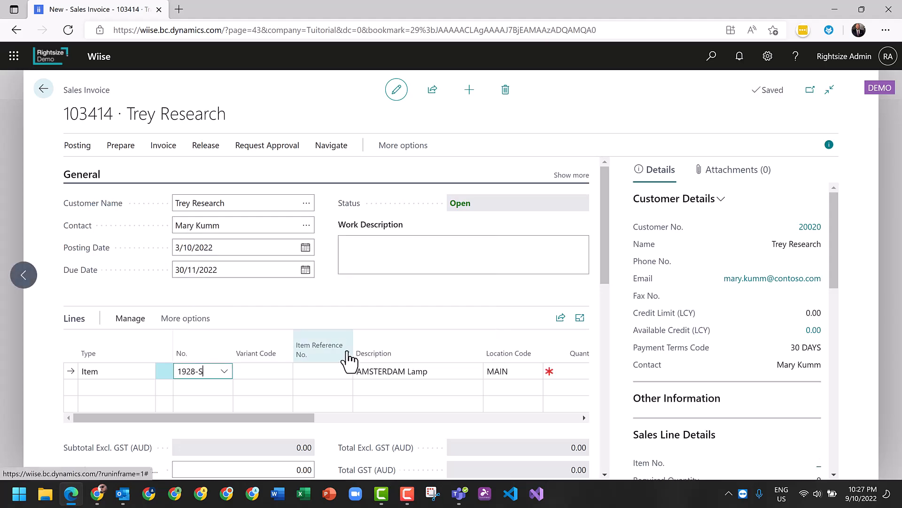
Step: Set the AMSTERDAM Lamp line's quantity to 100
{"action": "key", "text": "Tab"}
{"action": "key", "text": "Tab"}
{"action": "key", "text": "Tab"}
{"action": "key", "text": "Tab"}
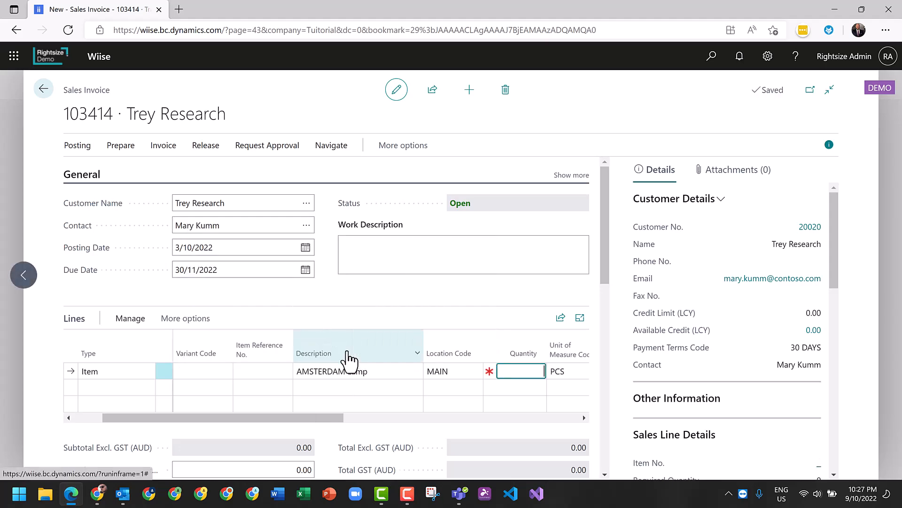
{"action": "key", "text": "Tab"}
{"action": "key", "text": "Tab"}
{"action": "key", "text": "Tab"}
{"action": "key", "text": "Tab"}
{"action": "key", "text": "Tab"}
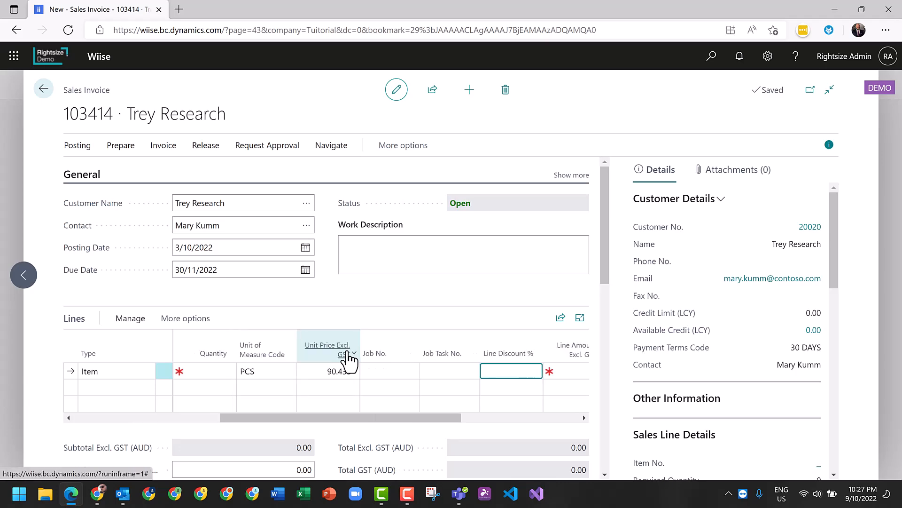
{"action": "key", "text": "shift+Tab"}
{"action": "key", "text": "shift+Tab"}
{"action": "key", "text": "shift+Tab"}
{"action": "key", "text": "shift+Tab"}
{"action": "key", "text": "shift+Tab"}
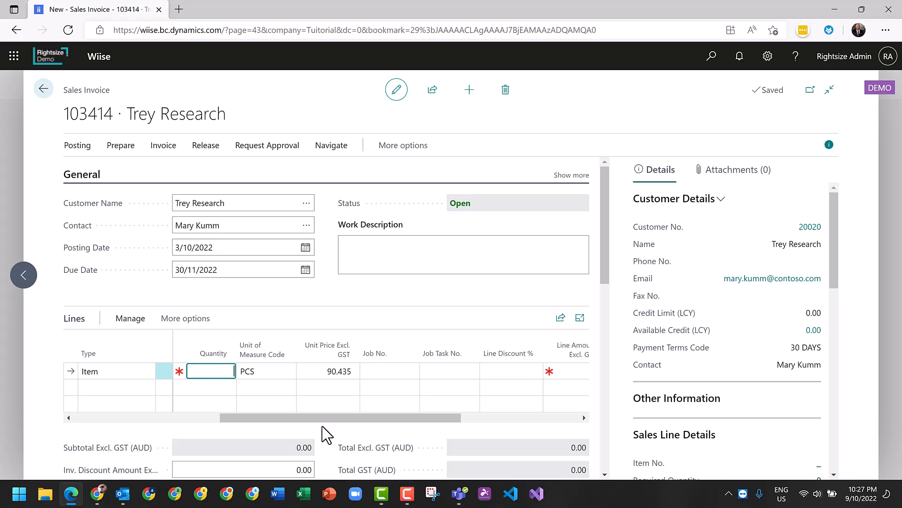
{"action": "key", "text": "Tab"}
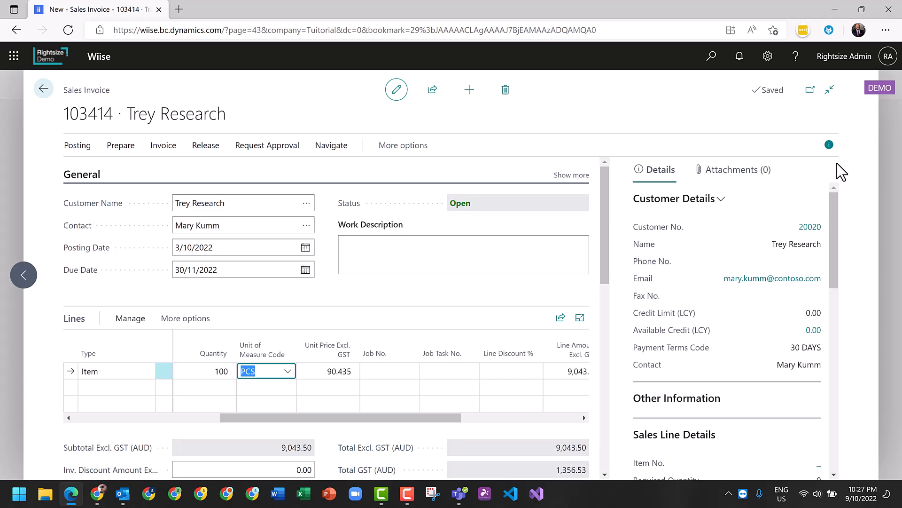
Step: Personalise the sales invoice to add the Deferral Code field to its lines, between Location Code and Quantity
{"action": "left_click", "coordinate": [830, 145]}
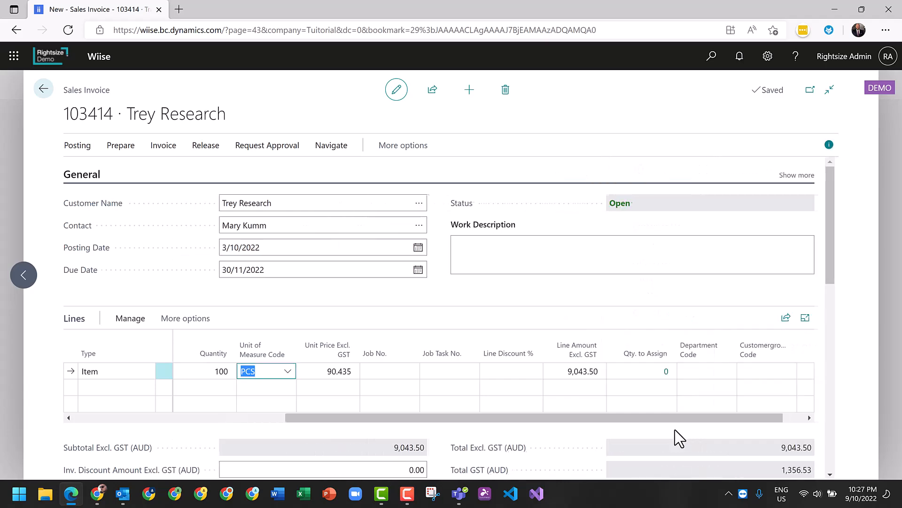
{"action": "left_click", "coordinate": [690, 420]}
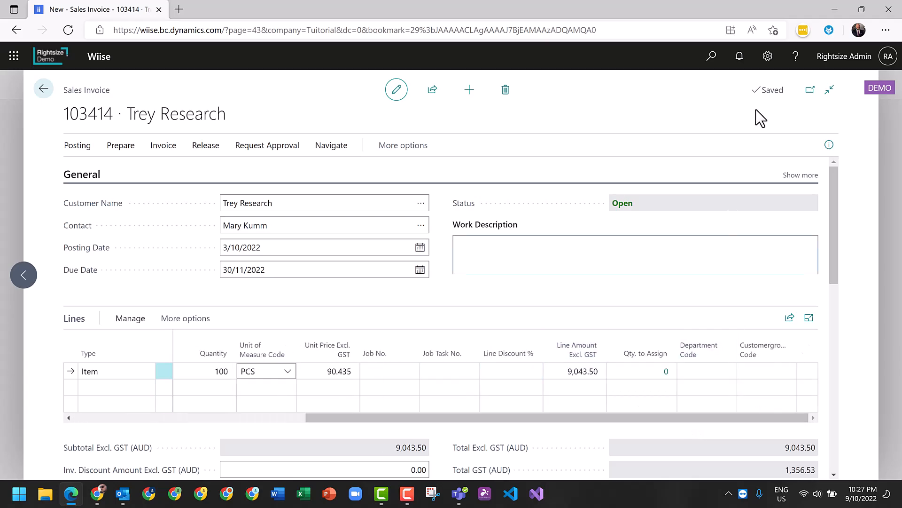
{"action": "left_click", "coordinate": [768, 59]}
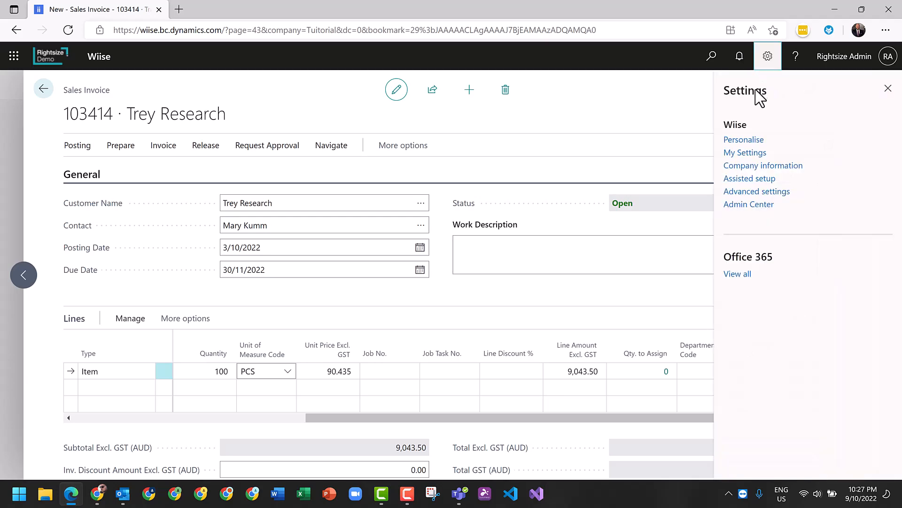
{"action": "left_click", "coordinate": [744, 139]}
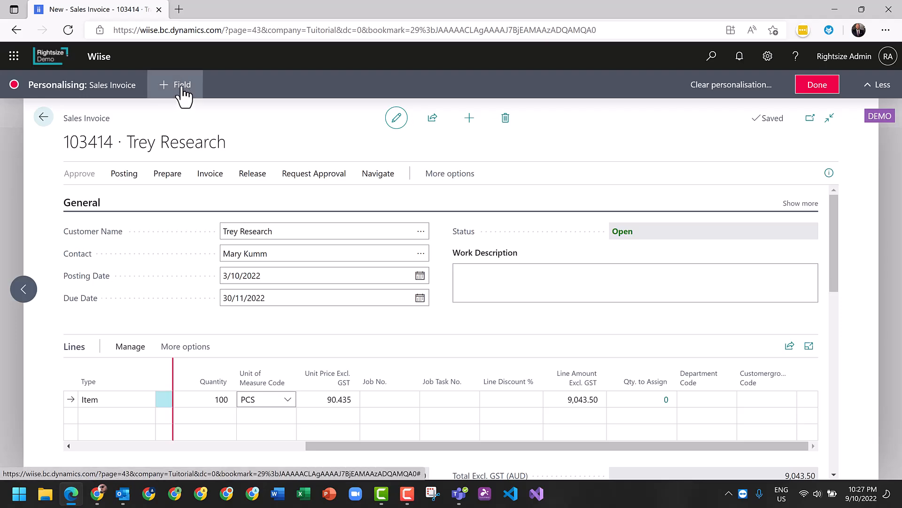
{"action": "left_click", "coordinate": [184, 94]}
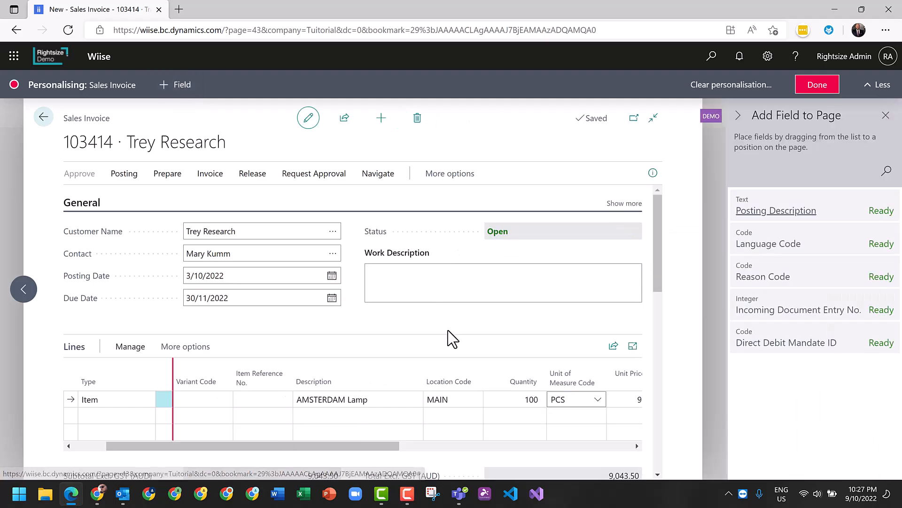
{"action": "left_click", "coordinate": [476, 350]}
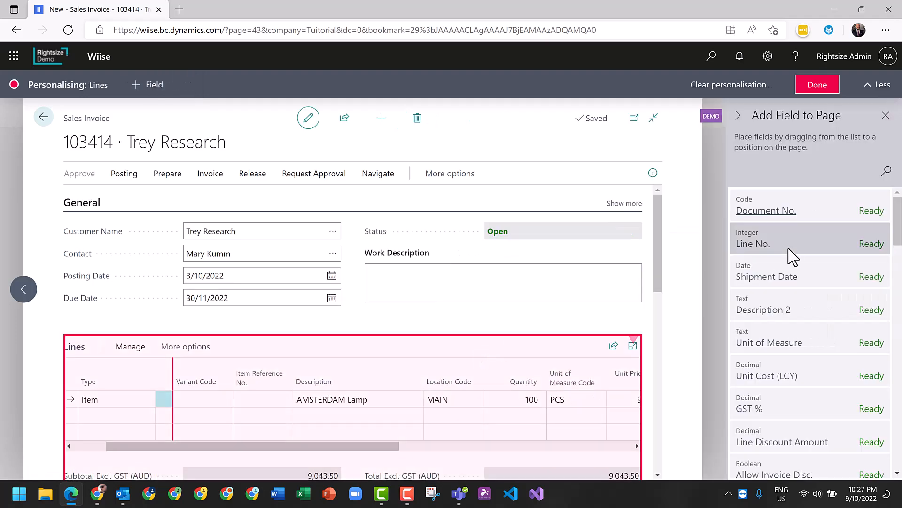
{"action": "left_click", "coordinate": [887, 172]}
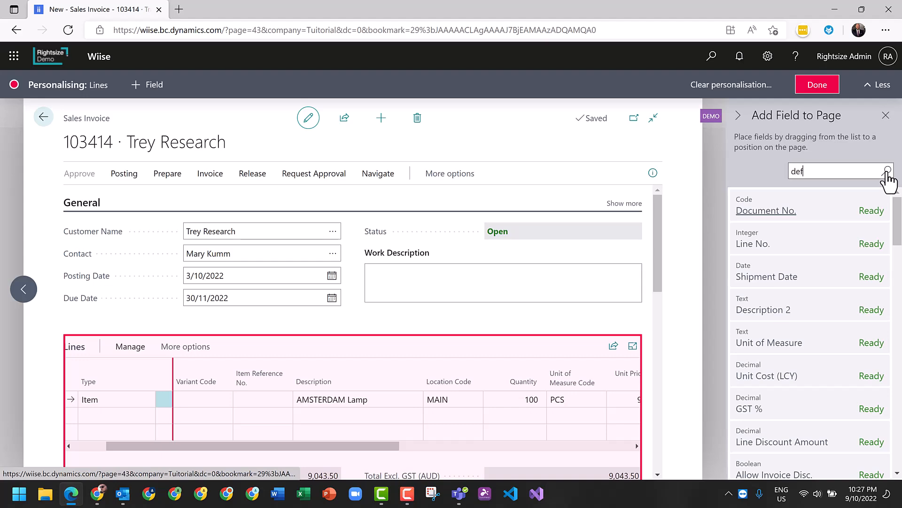
{"action": "mouse_move", "coordinate": [795, 211]}
{"action": "left_mouse_down"}
{"action": "mouse_move", "coordinate": [572, 351]}
{"action": "mouse_move", "coordinate": [465, 371]}
{"action": "mouse_move", "coordinate": [444, 388]}
{"action": "left_mouse_up"}
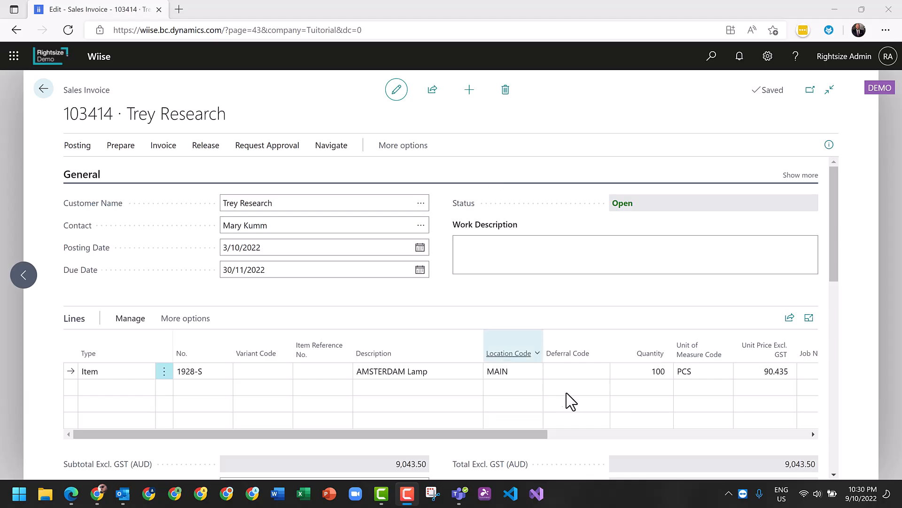
Step: Set the AMSTERDAM Lamp line's deferral code to 12 PERIODS
{"action": "left_click", "coordinate": [590, 371]}
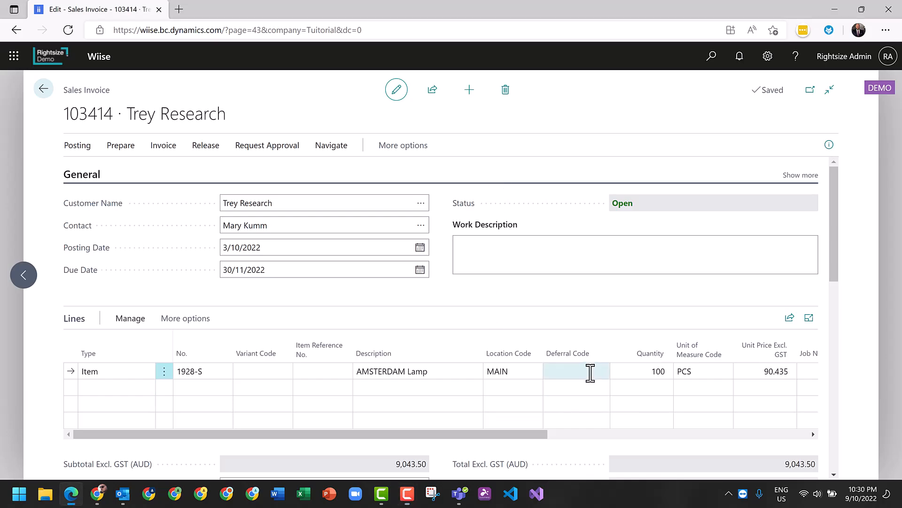
{"action": "left_click", "coordinate": [590, 371]}
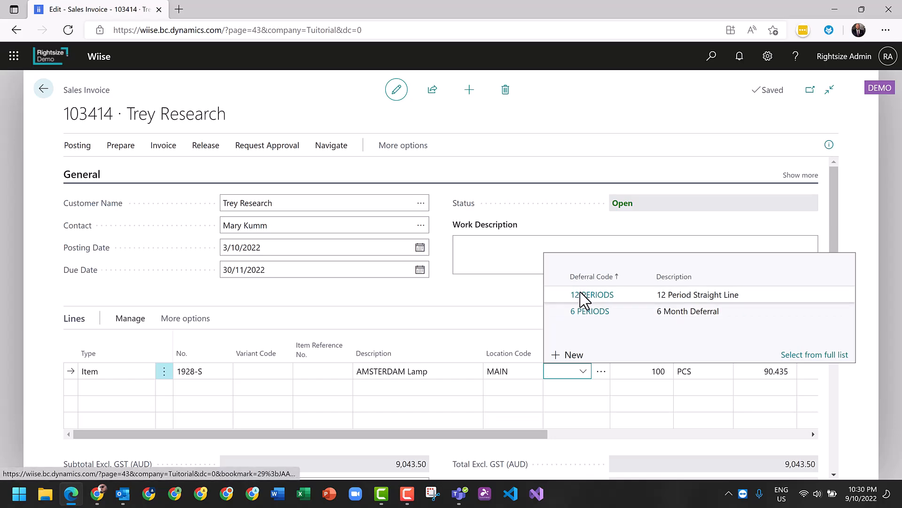
{"action": "left_click", "coordinate": [585, 296]}
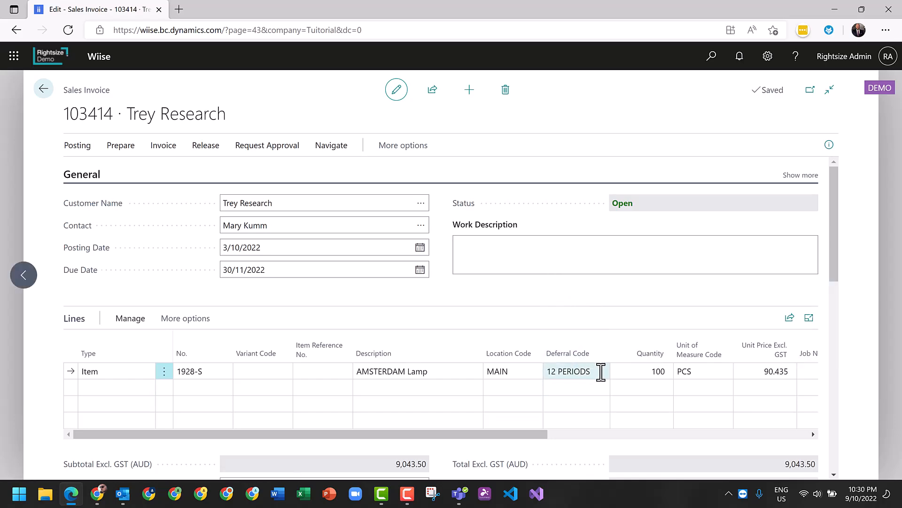
Step: Review the AMSTERDAM Lamp line's deferral schedule and its available actions, and close the schedule
{"action": "left_click", "coordinate": [601, 371]}
{"action": "left_click", "coordinate": [601, 371]}
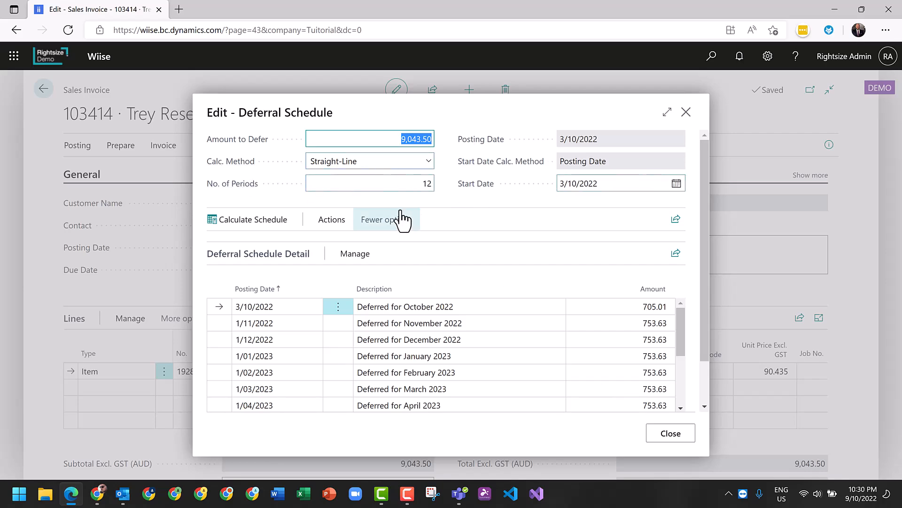
{"action": "left_click", "coordinate": [340, 224]}
{"action": "left_click", "coordinate": [241, 249]}
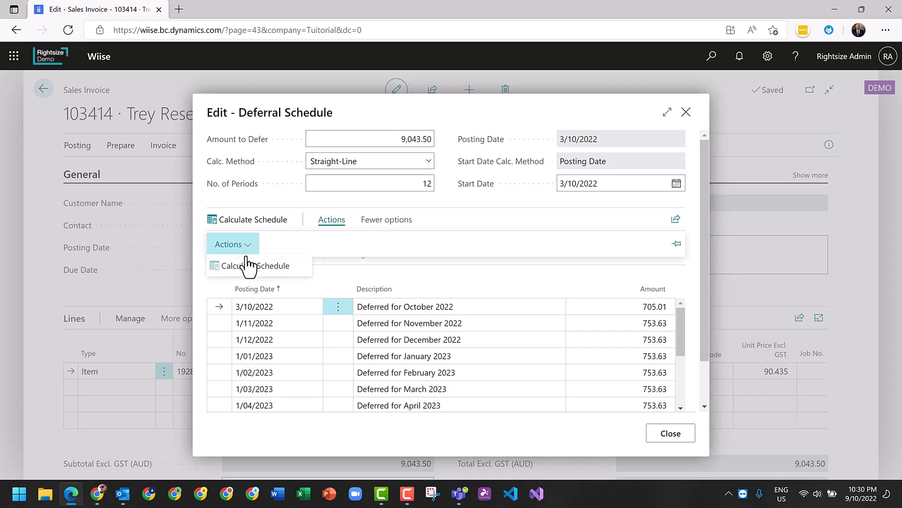
{"action": "left_click", "coordinate": [672, 436]}
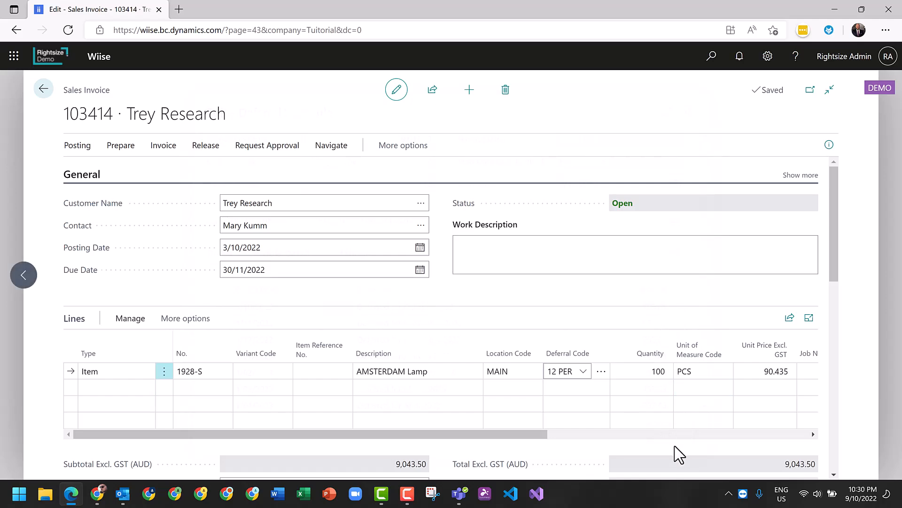
Step: Check the sales invoice's line values and totals, and post the invoice
{"action": "scroll", "coordinate": [678, 452], "scroll_direction": "down", "scroll_amount": 3}
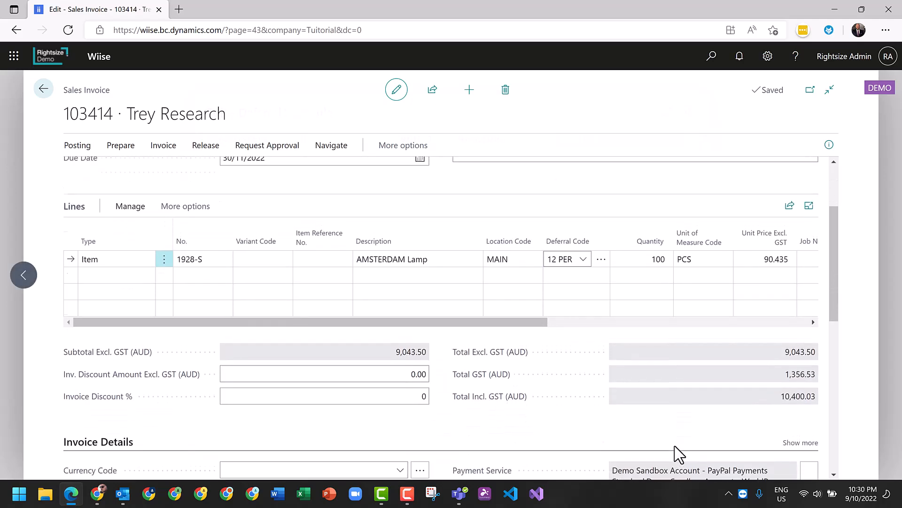
{"action": "scroll", "coordinate": [677, 453], "scroll_direction": "up", "scroll_amount": 3}
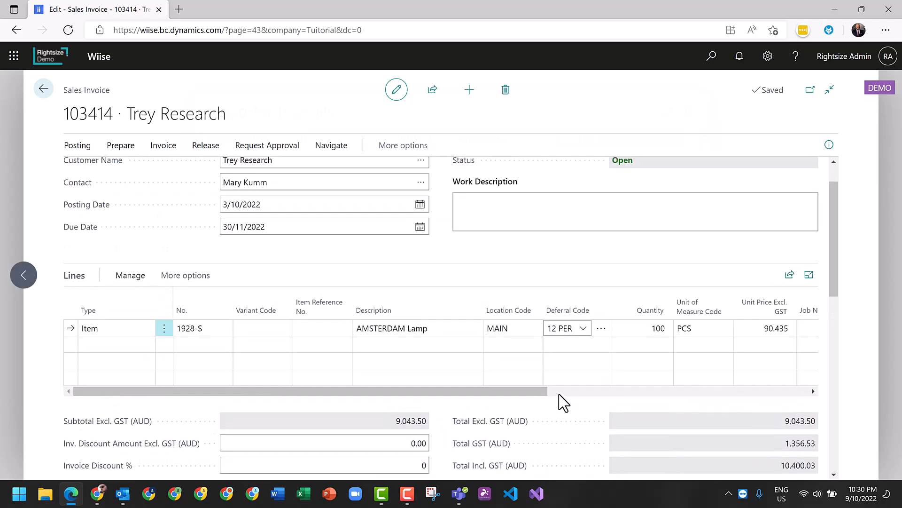
{"action": "scroll", "coordinate": [560, 393], "scroll_direction": "right", "scroll_amount": 5}
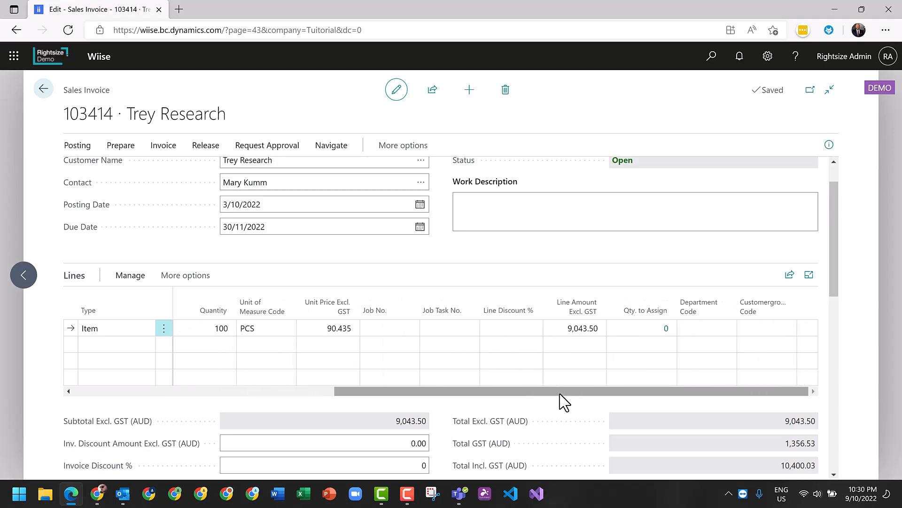
{"action": "scroll", "coordinate": [564, 397], "scroll_direction": "left", "scroll_amount": 5}
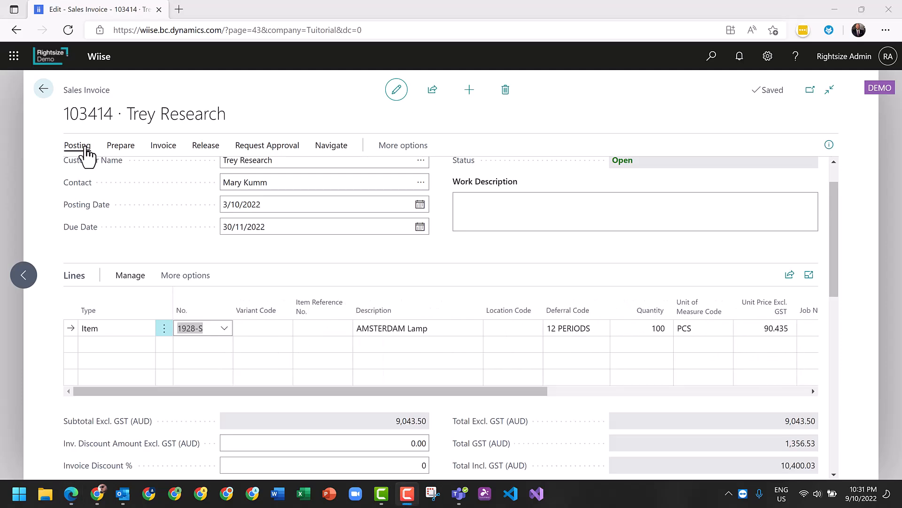
{"action": "left_click", "coordinate": [77, 146]}
{"action": "left_click", "coordinate": [94, 178]}
{"action": "left_click", "coordinate": [510, 303]}
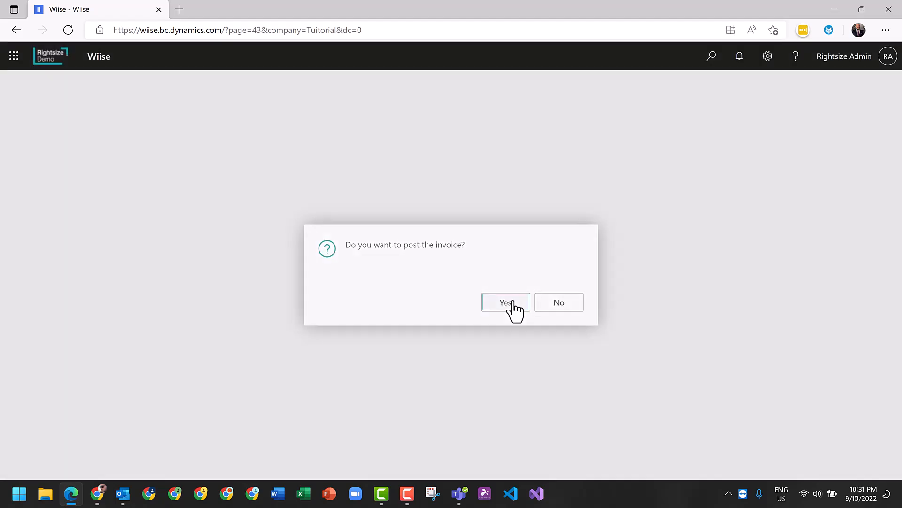
{"action": "left_click", "coordinate": [516, 310]}
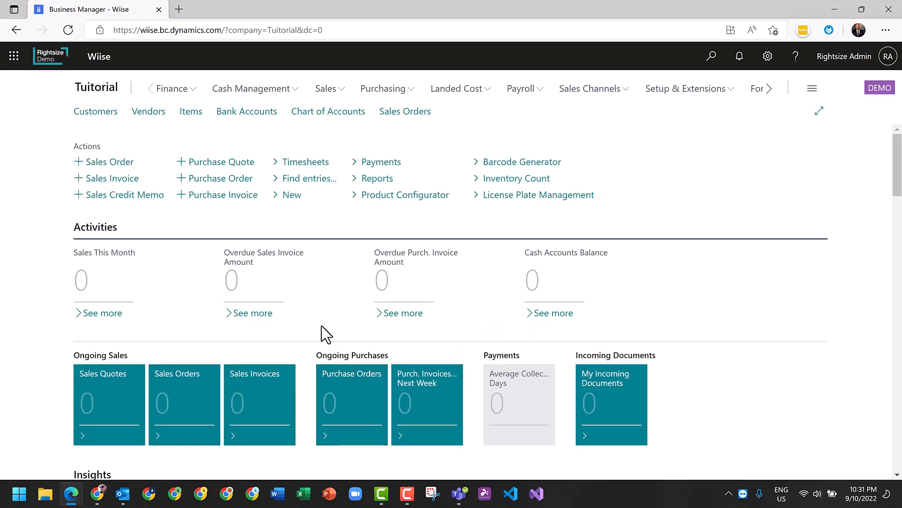
Step: Find the purchase invoices list and open the Fabrikam, Inc. invoice with location code MAIN
{"action": "left_click", "coordinate": [712, 58]}
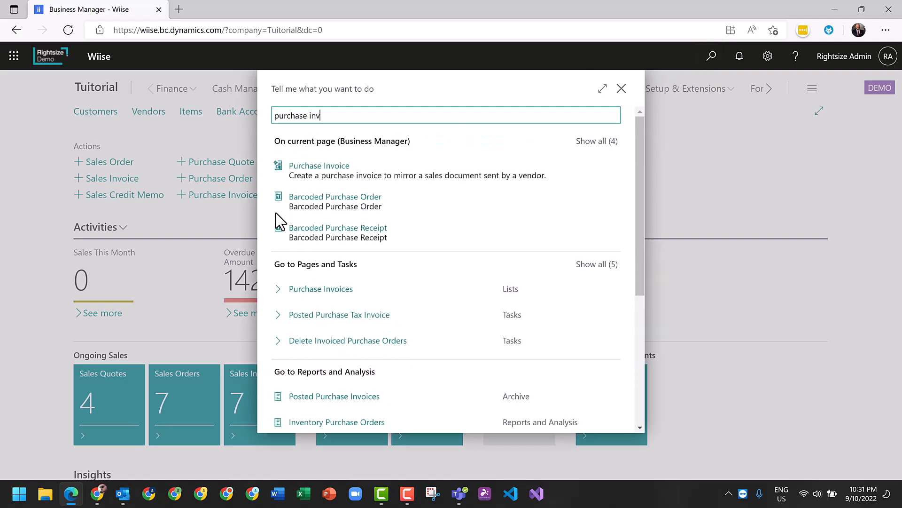
{"action": "left_click", "coordinate": [311, 297]}
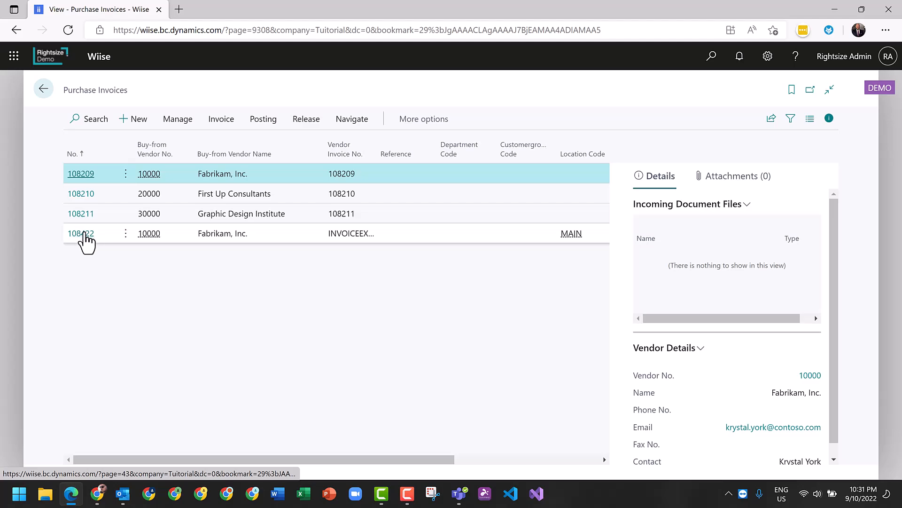
{"action": "left_click", "coordinate": [87, 233]}
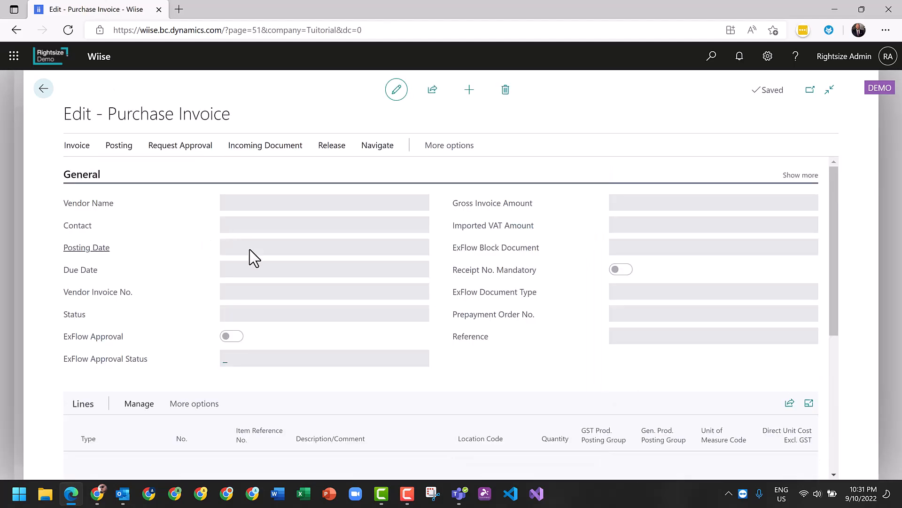
Step: Set the deferral code of the Electricity and Heating line to 12 PERIODS, and return to the home page
{"action": "scroll", "coordinate": [493, 334], "scroll_direction": "down", "scroll_amount": 2}
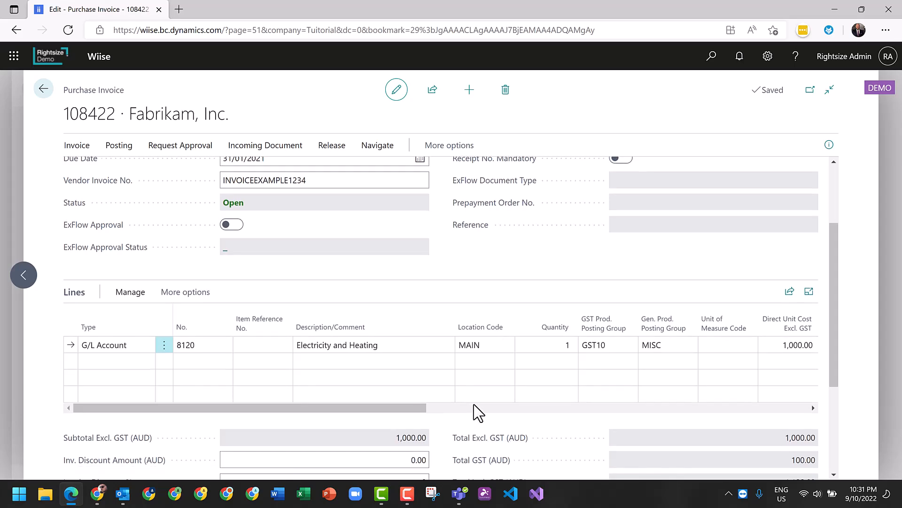
{"action": "left_click", "coordinate": [474, 408]}
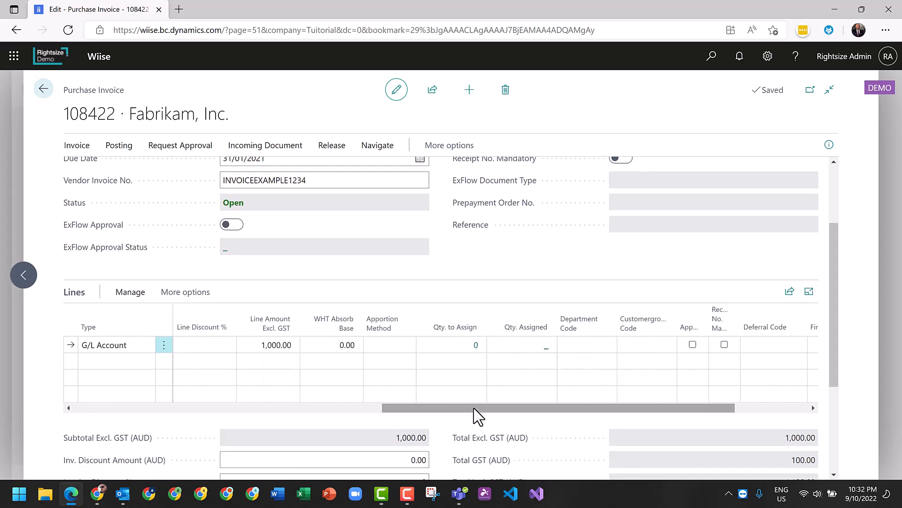
{"action": "left_click", "coordinate": [759, 407]}
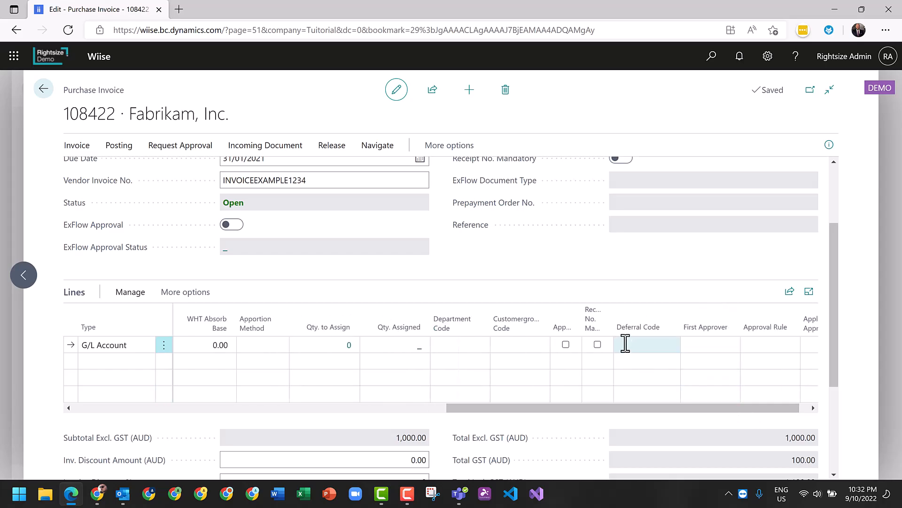
{"action": "left_click", "coordinate": [625, 343]}
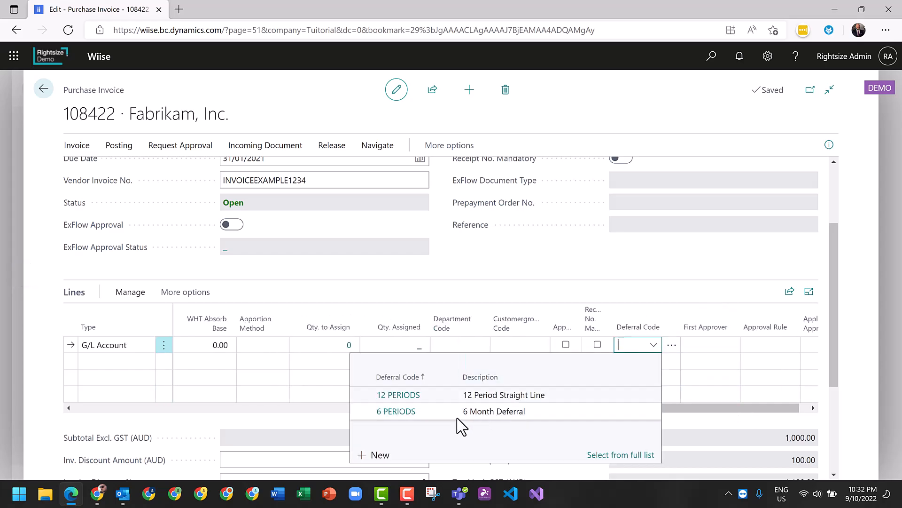
{"action": "left_click", "coordinate": [411, 395]}
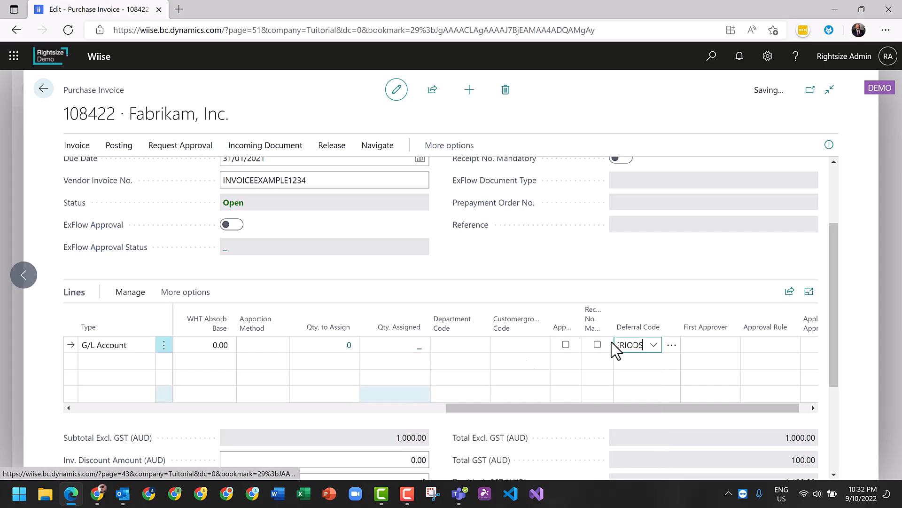
{"action": "scroll", "coordinate": [364, 294], "scroll_direction": "up", "scroll_amount": 3}
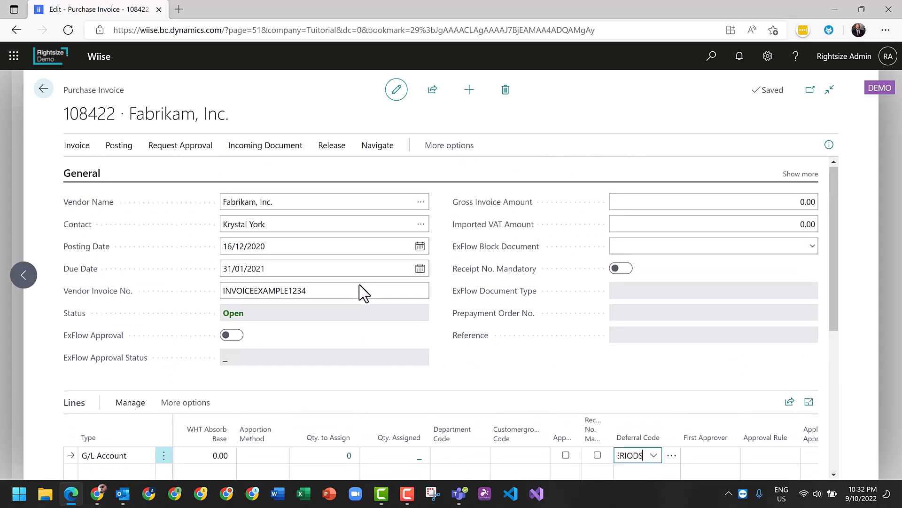
{"action": "left_click", "coordinate": [39, 92]}
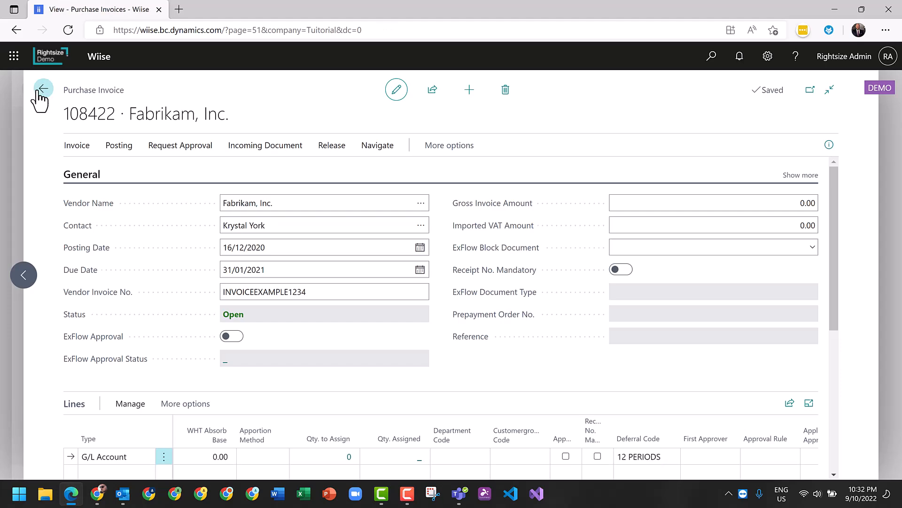
{"action": "left_click", "coordinate": [47, 89]}
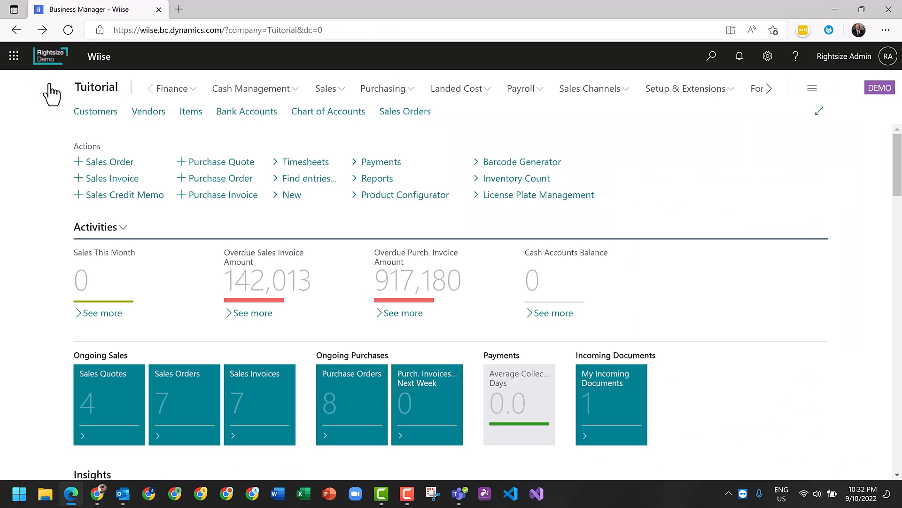